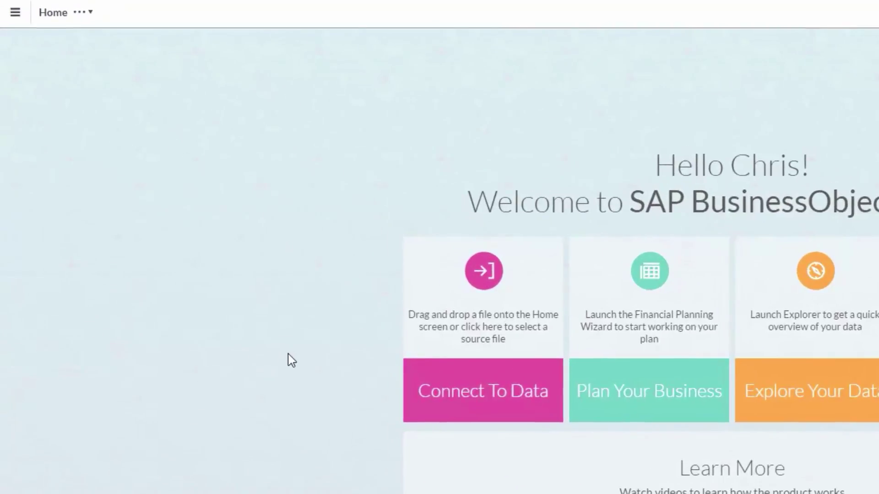
# Go to the Stories page and check the Public, My Stories and Shared with me filters before returning to All
pyautogui.click(13, 14)
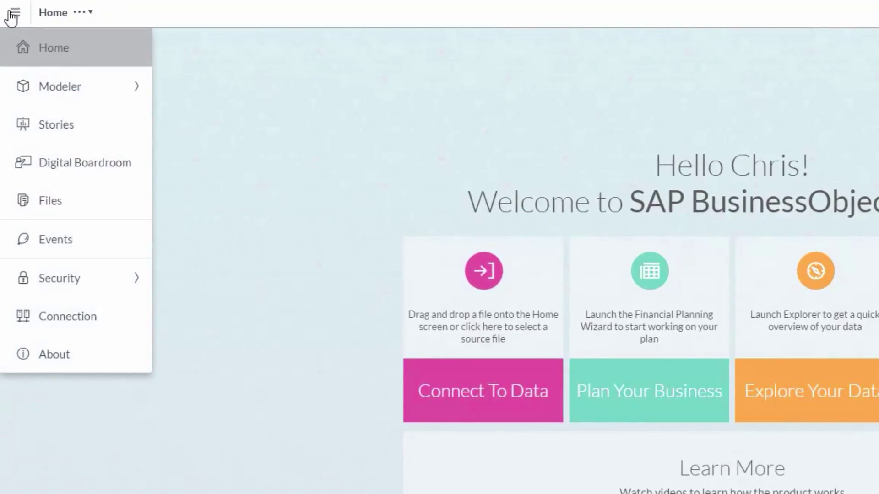
pyautogui.click(113, 131)
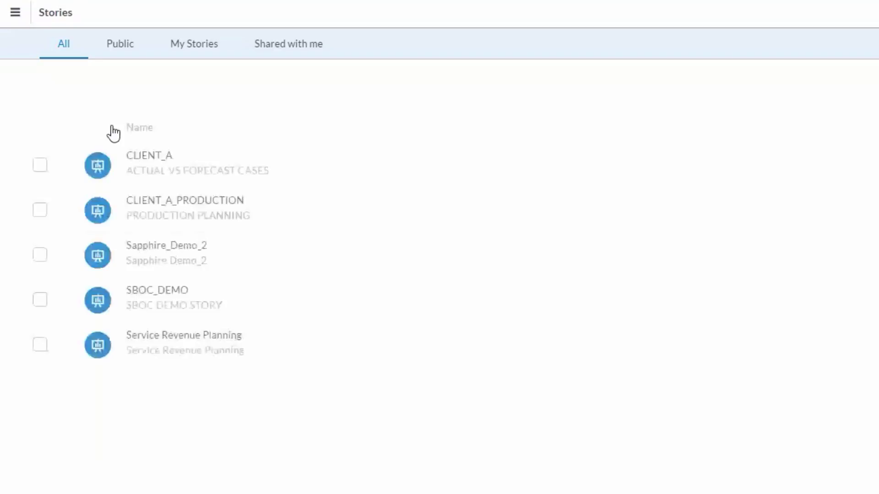
pyautogui.click(117, 47)
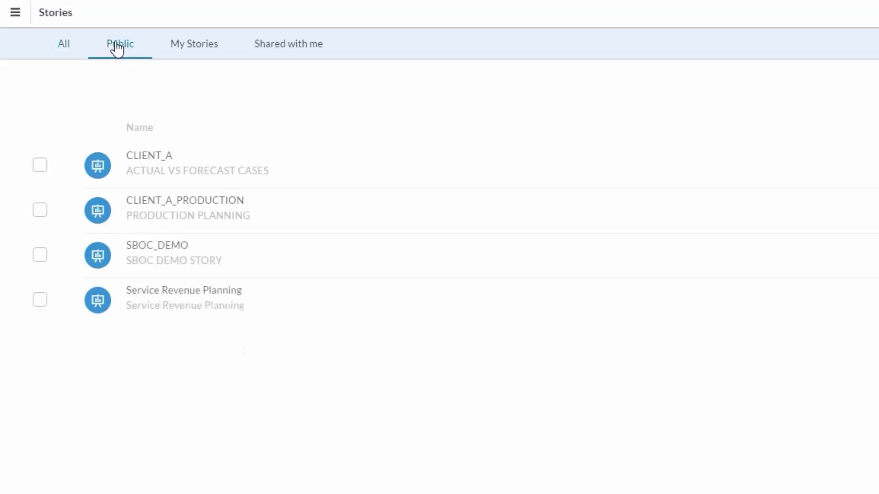
pyautogui.click(187, 52)
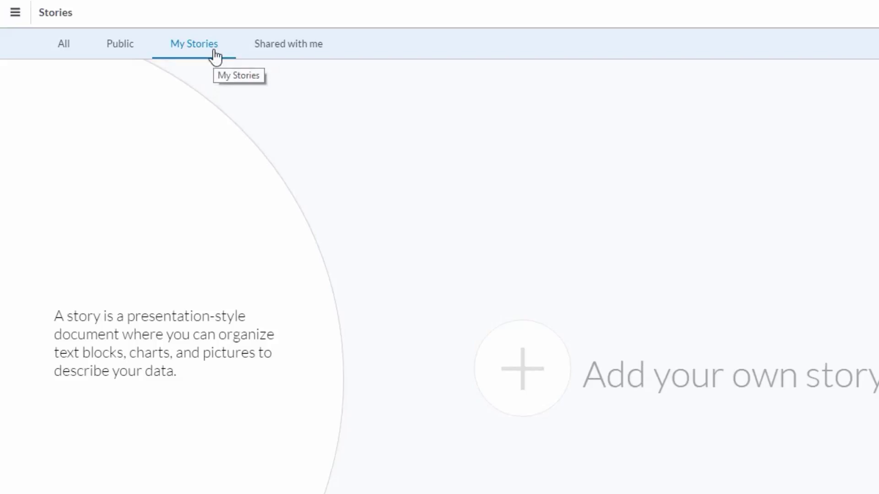
pyautogui.click(285, 49)
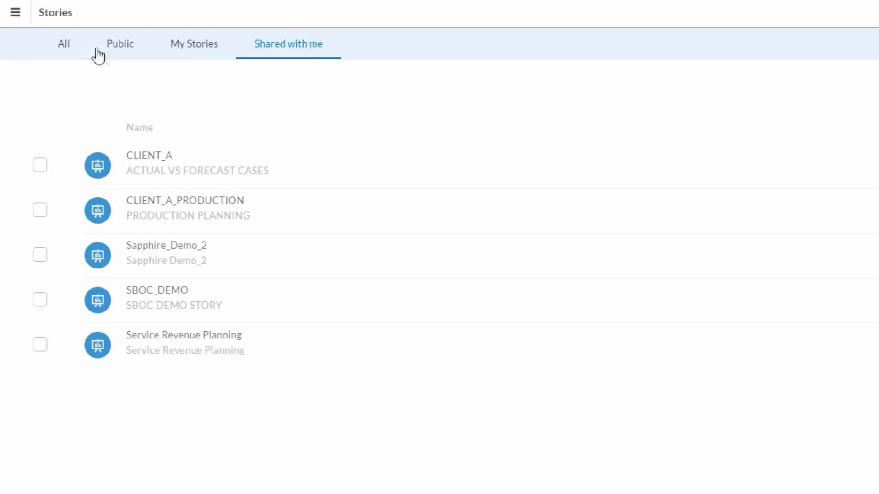
pyautogui.click(63, 46)
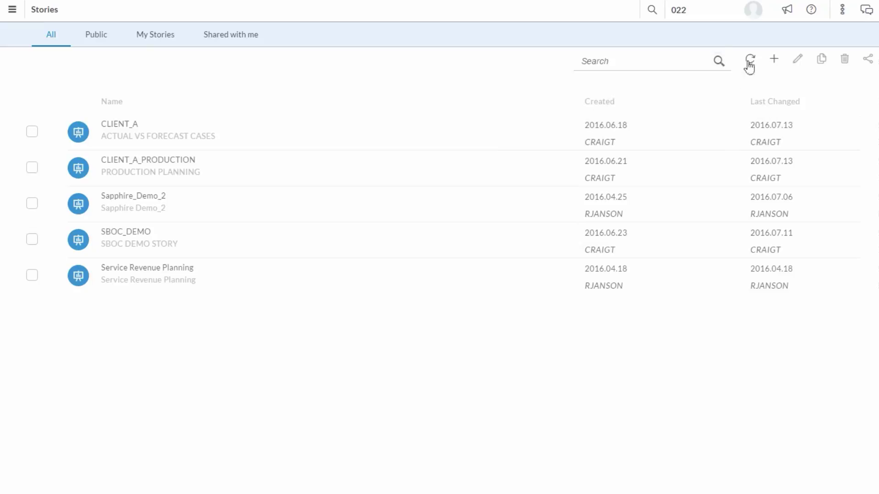
# Create a new story that starts from a blank canvas
pyautogui.click(774, 60)
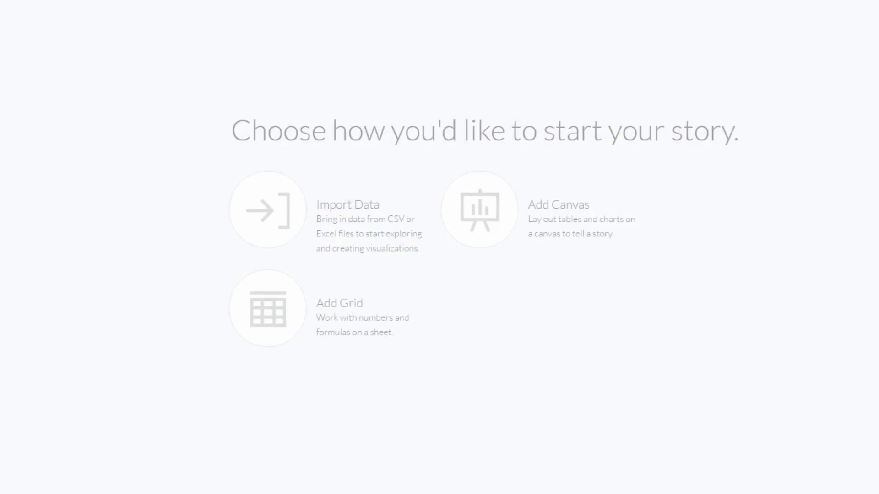
pyautogui.click(507, 235)
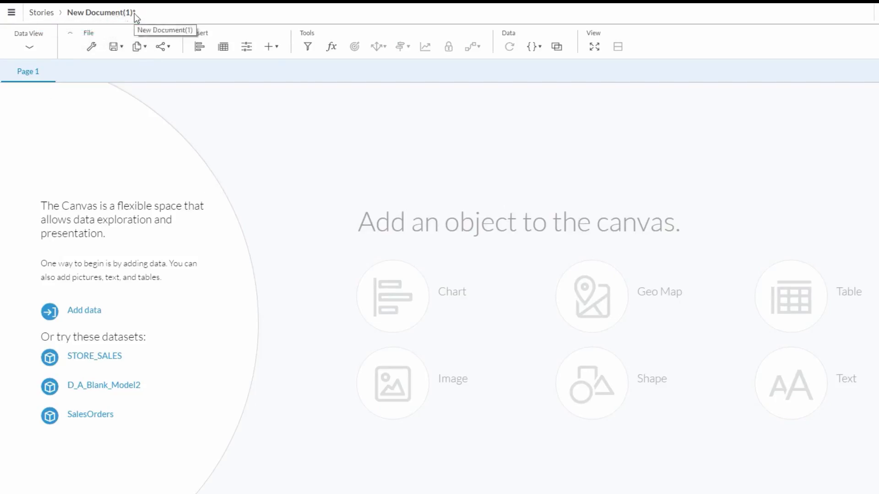
# Save the story as 'Sales Order Patterns (Analysis Demo)', reusing the title as its description
pyautogui.click(122, 48)
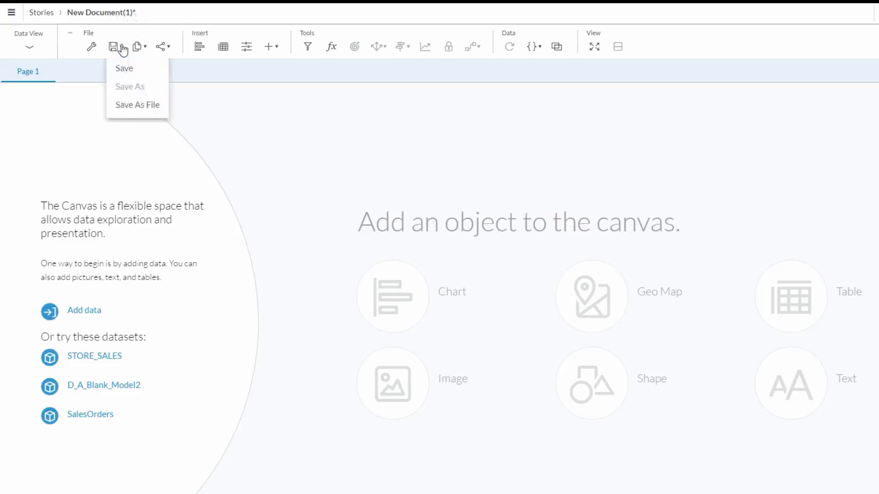
pyautogui.click(127, 69)
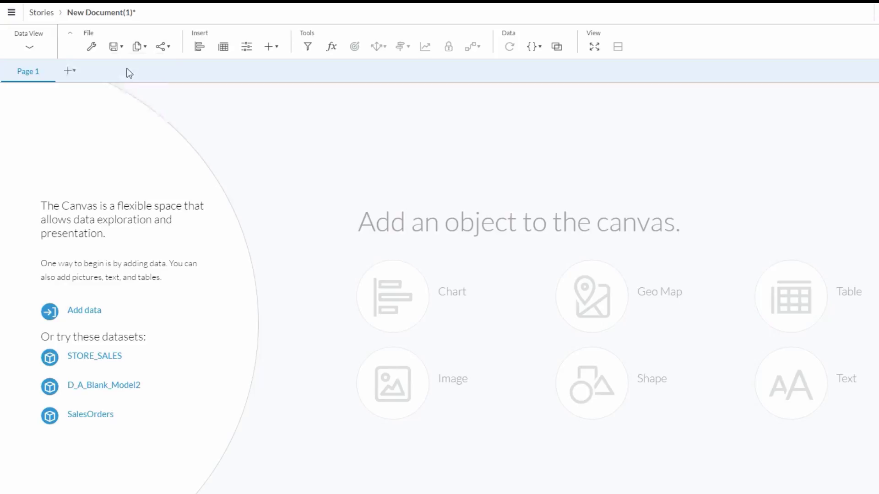
pyautogui.tripleClick(385, 330)
pyautogui.write('Sales Order')
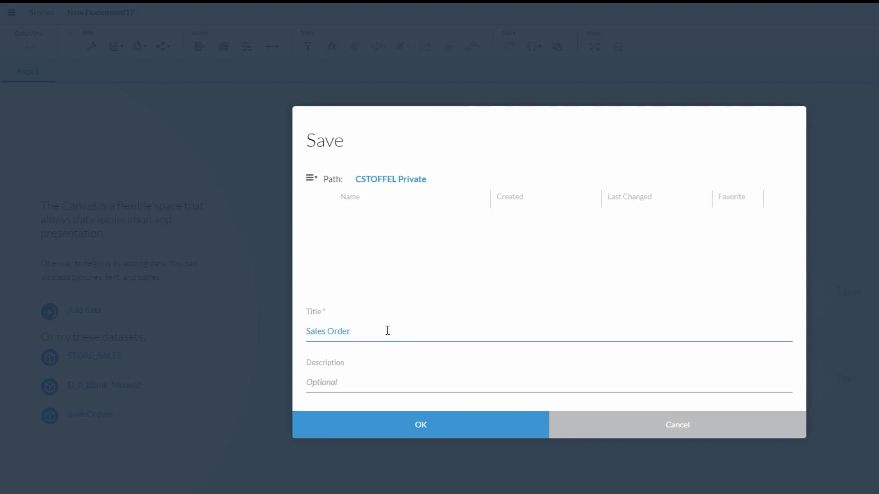
pyautogui.write(' Patterns (Analysis Demo)')
pyautogui.hotkey('ctrl', 'a')
pyautogui.hotkey('ctrl', 'c')
pyautogui.press('Tab')
pyautogui.hotkey('ctrl', 'v')
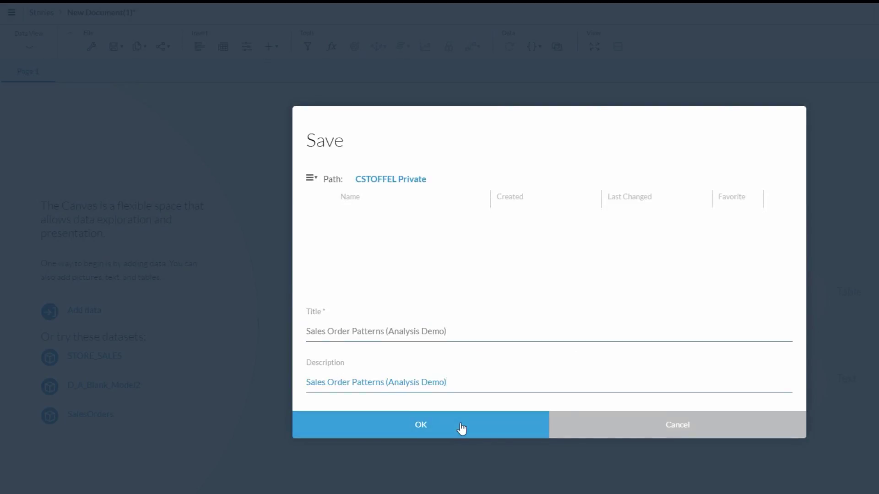
pyautogui.click(460, 424)
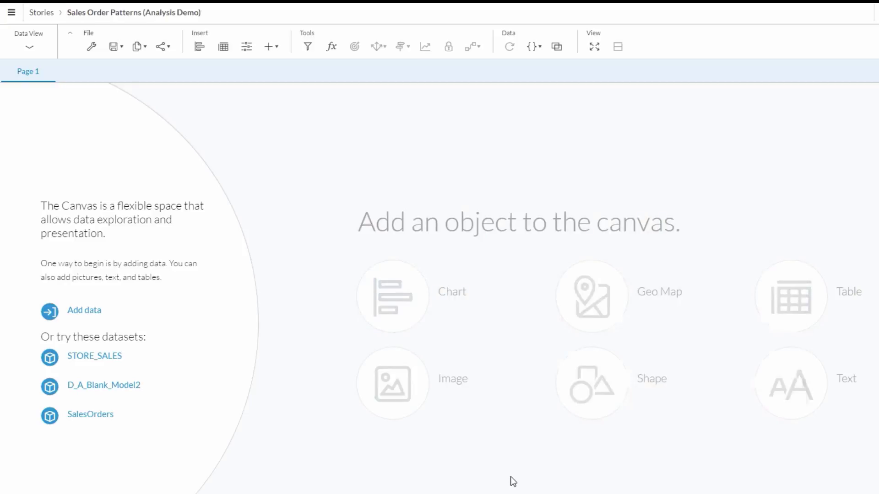
# Insert DandA_logo.png from Documents and shrink it to a small top-left logo
pyautogui.click(390, 397)
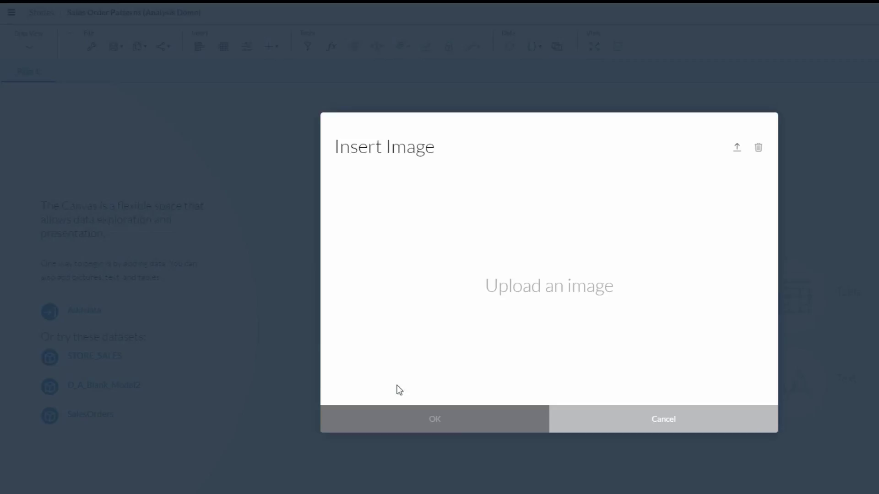
pyautogui.click(736, 147)
pyautogui.click(51, 113)
pyautogui.click(143, 125)
pyautogui.click(452, 240)
pyautogui.moveTo(102, 185); pyautogui.dragTo(61, 138)
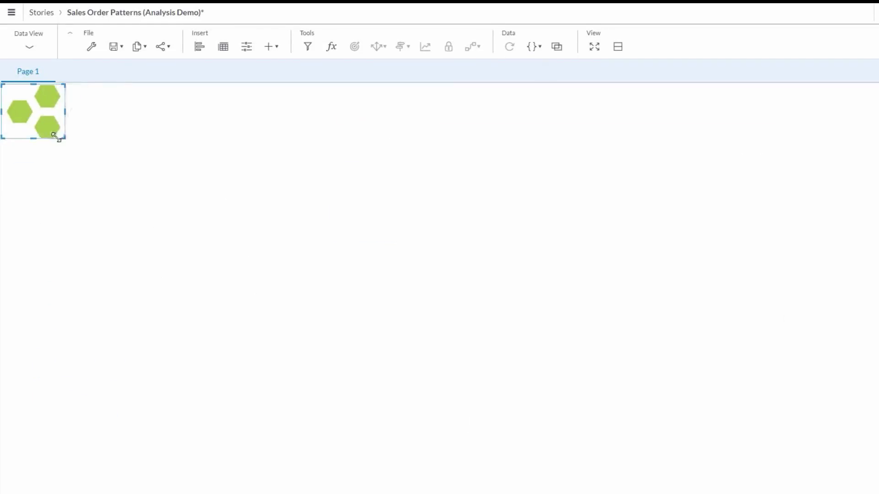
pyautogui.click(238, 224)
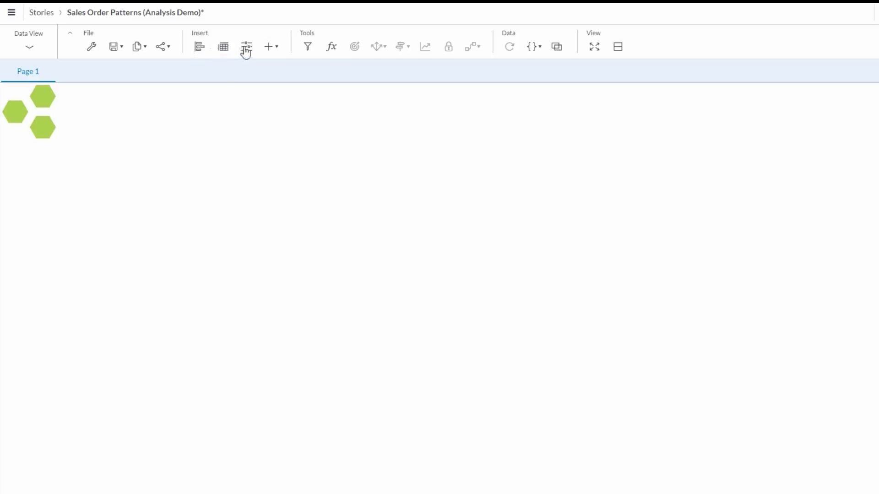
pyautogui.click(278, 49)
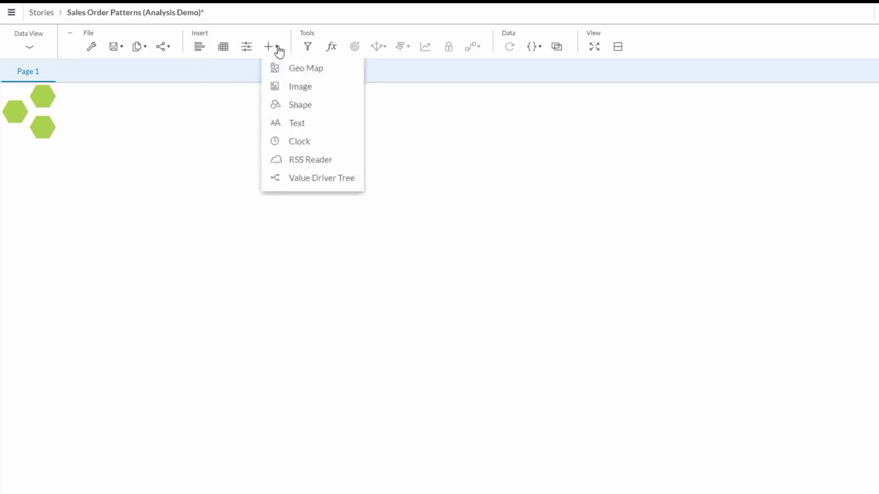
pyautogui.click(230, 111)
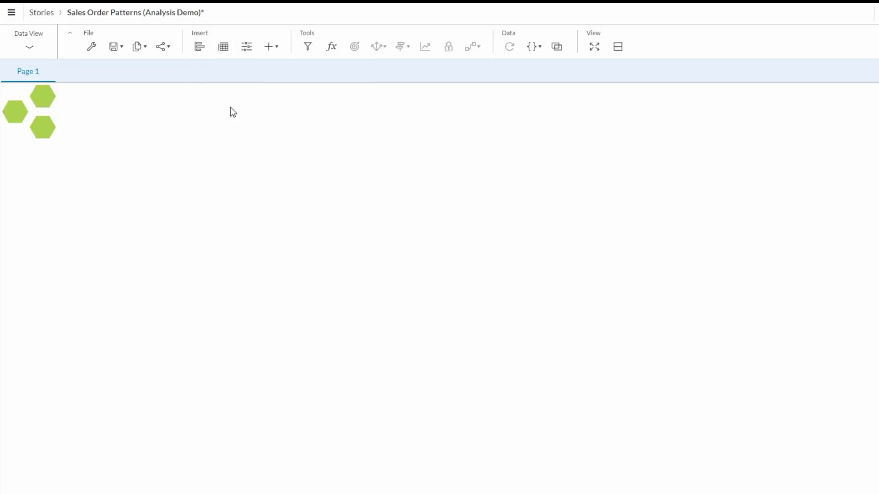
# Add a chart on the SalesOrders model plotting the CY_NV and PY_NV measures
pyautogui.click(200, 48)
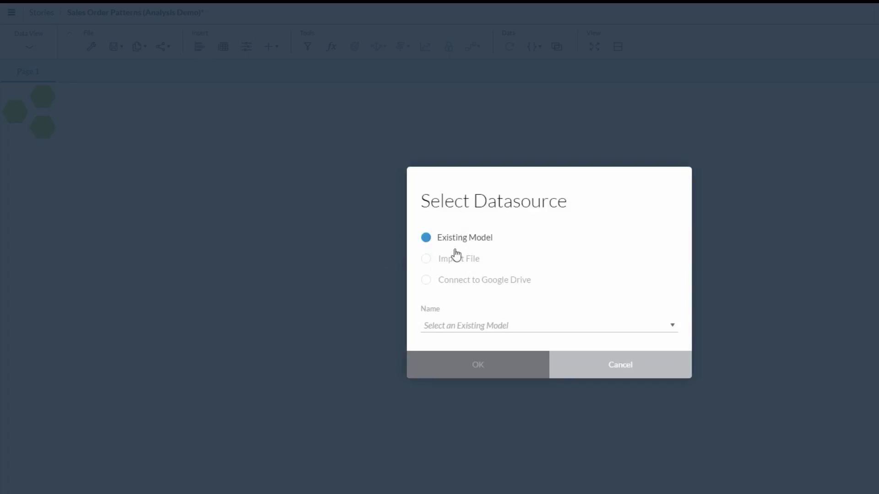
pyautogui.click(478, 326)
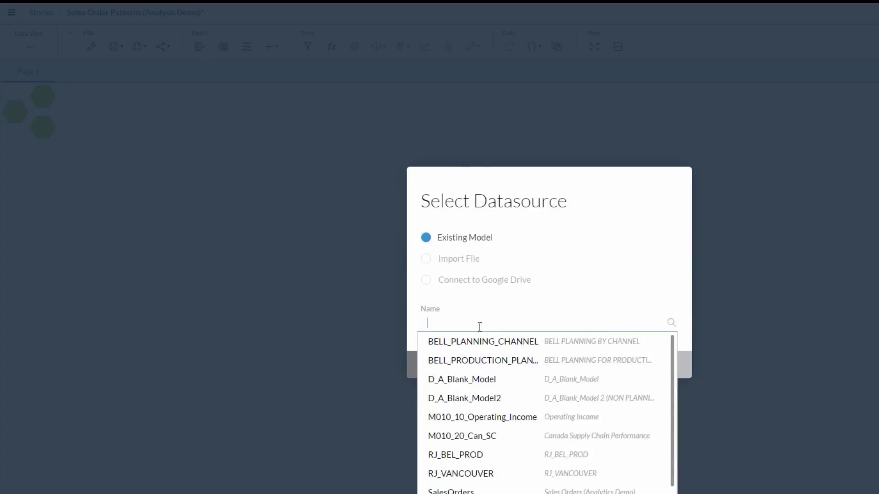
pyautogui.click(463, 491)
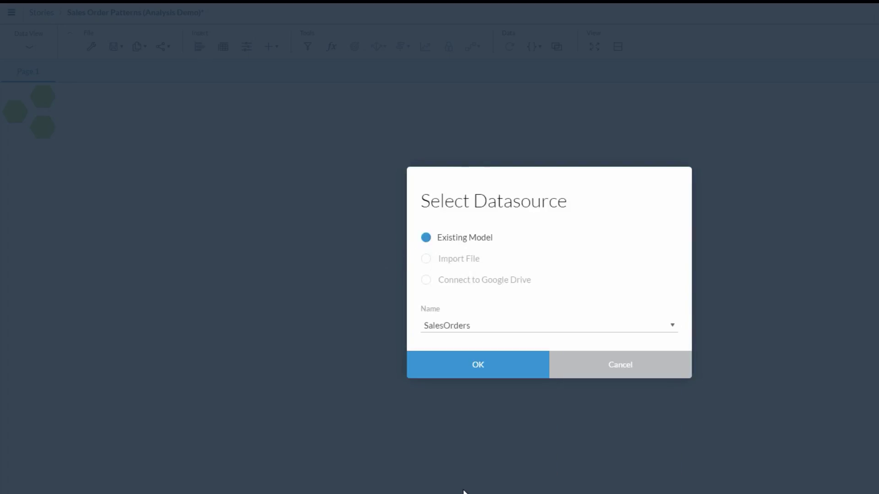
pyautogui.click(483, 366)
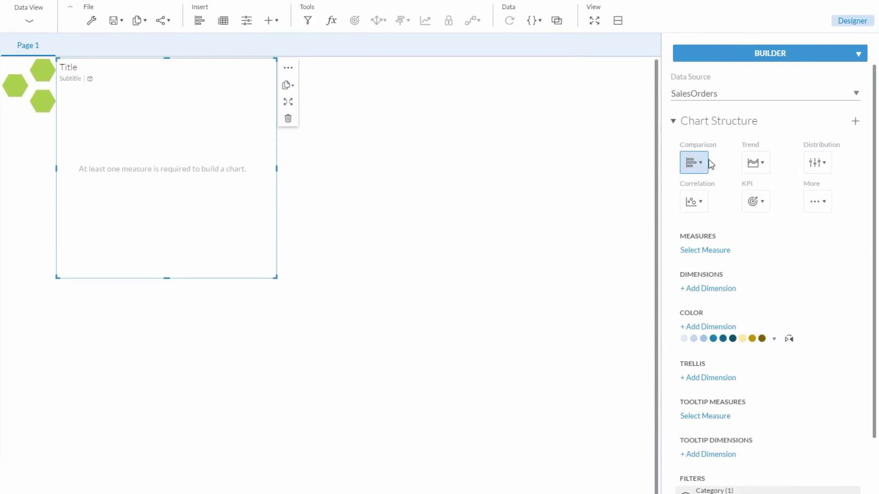
pyautogui.click(719, 251)
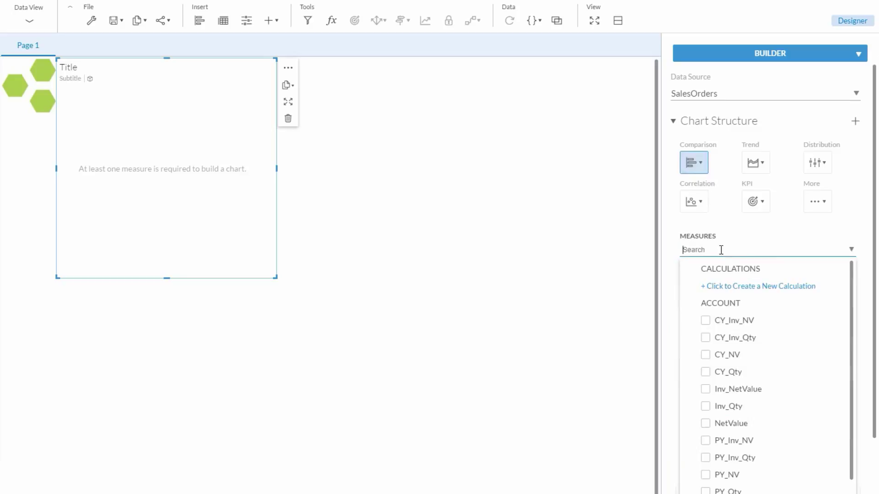
pyautogui.click(705, 356)
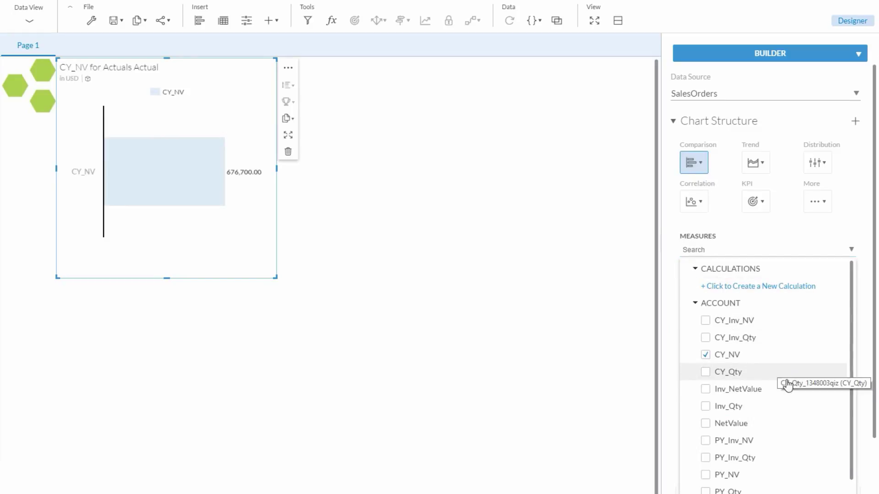
pyautogui.click(706, 476)
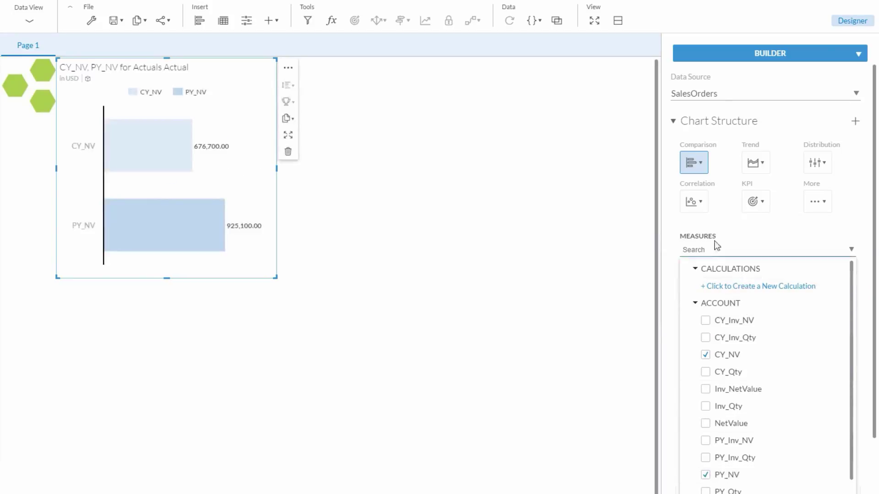
pyautogui.click(764, 235)
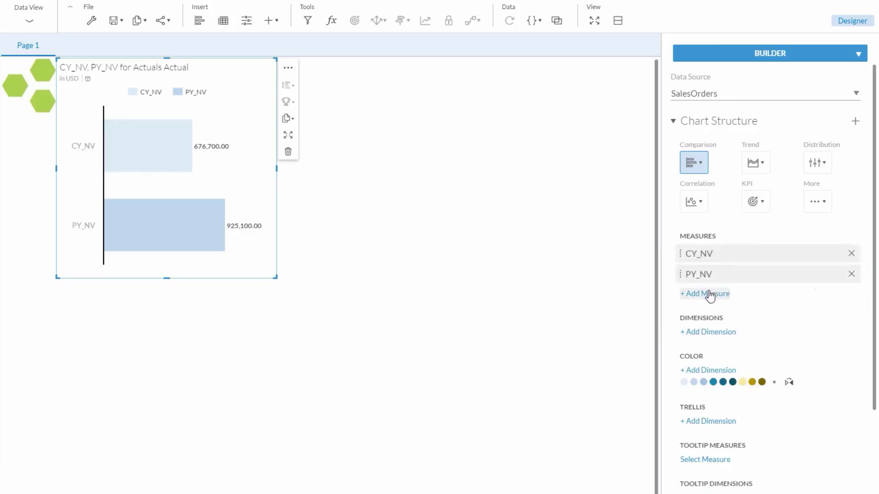
# Break the chart down by OCD_Month and widen it across the page
pyautogui.click(716, 333)
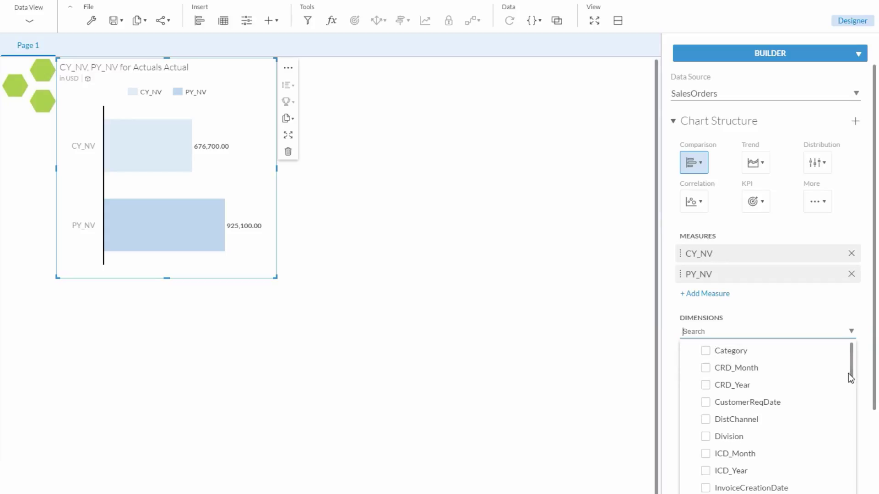
pyautogui.moveTo(851, 370); pyautogui.dragTo(859, 436)
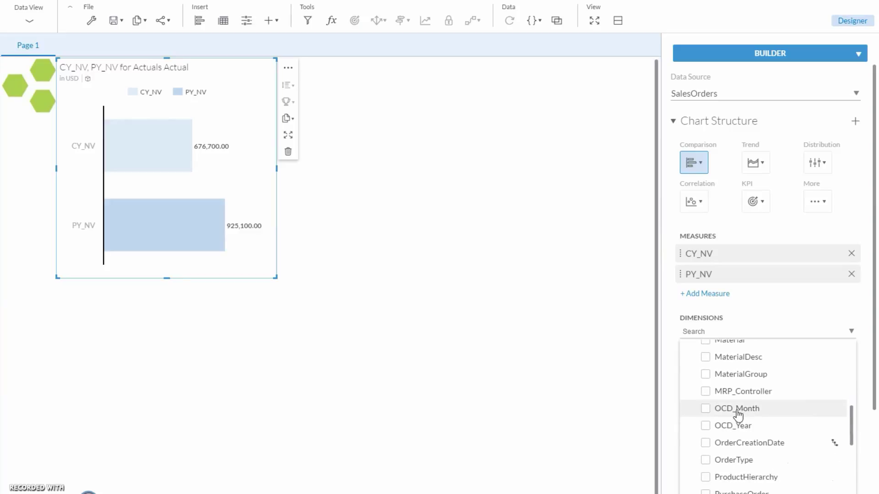
pyautogui.click(706, 409)
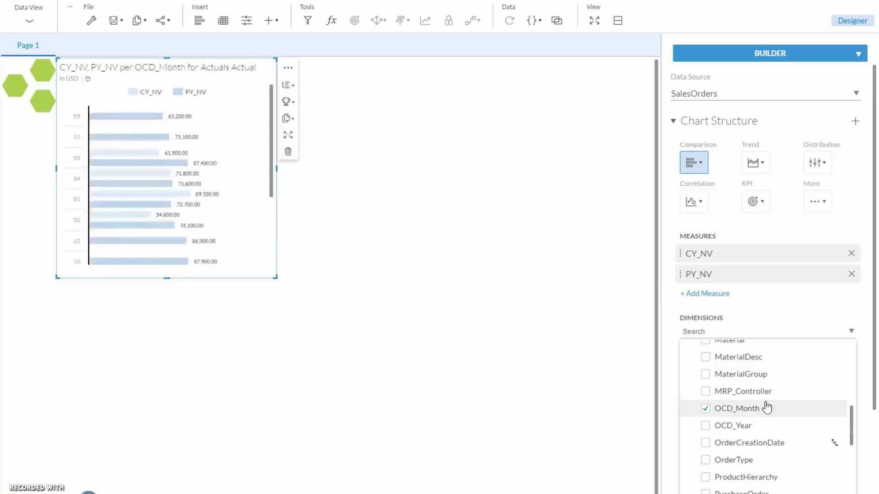
pyautogui.click(785, 313)
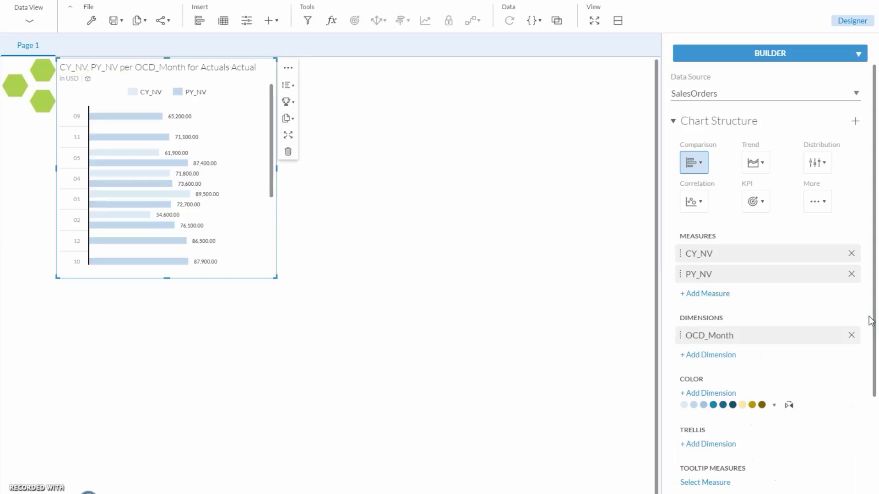
pyautogui.moveTo(277, 170); pyautogui.dragTo(542, 167)
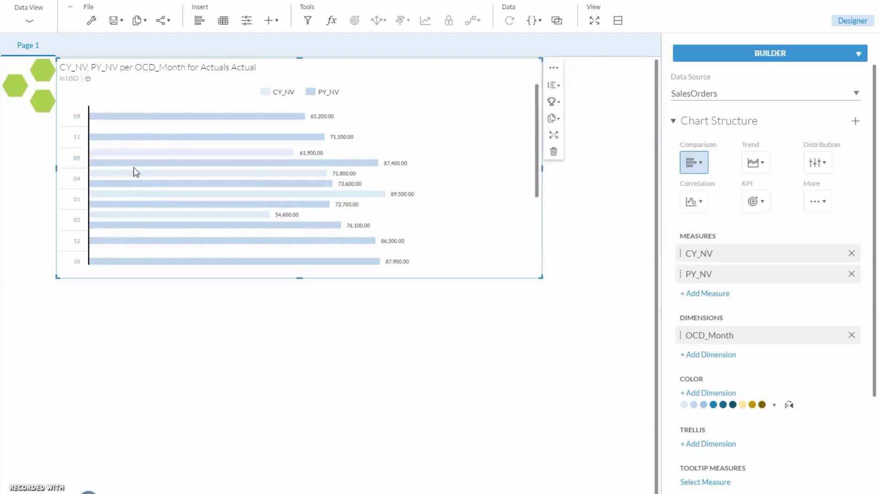
pyautogui.moveTo(134, 167)
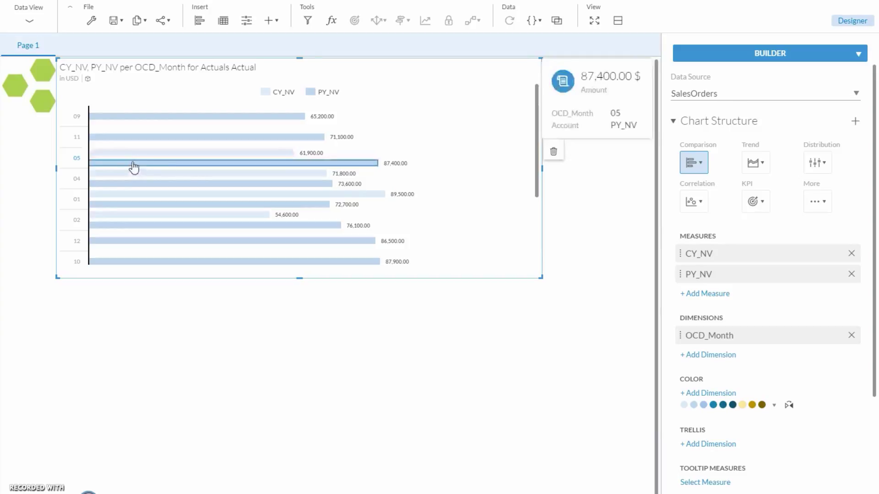
# Change the chart to a Trend Line chart and add a variance
pyautogui.click(765, 165)
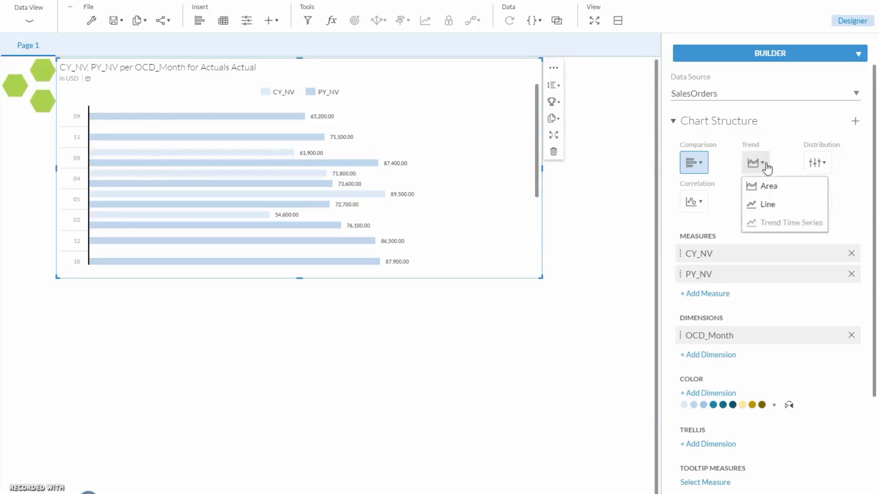
pyautogui.click(768, 207)
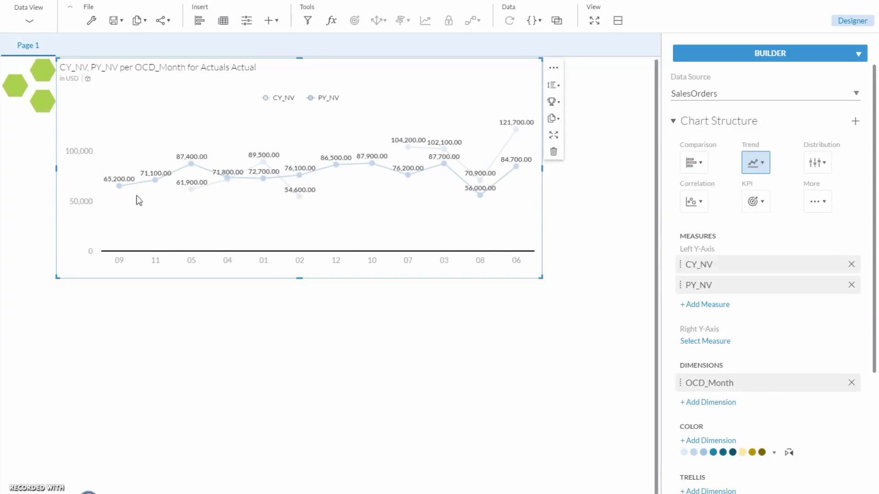
pyautogui.moveTo(120, 184)
pyautogui.scroll(-5, 733, 321)
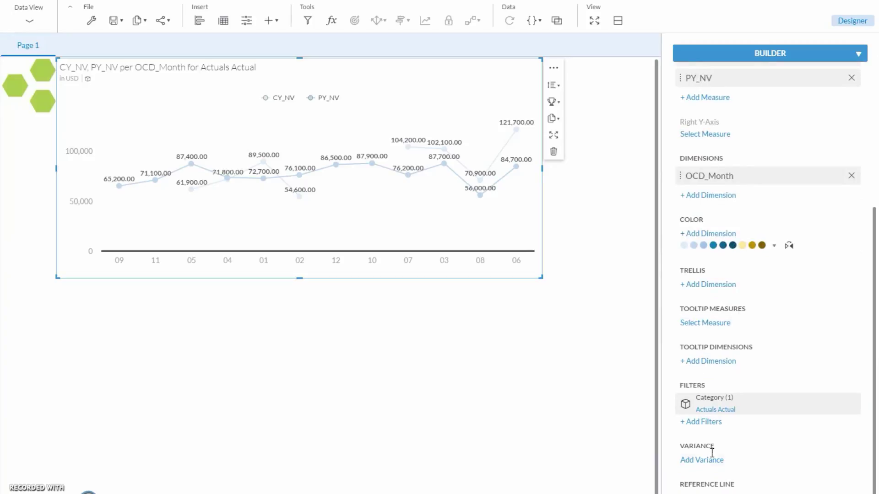
pyautogui.click(713, 462)
pyautogui.scroll(5, 740, 441)
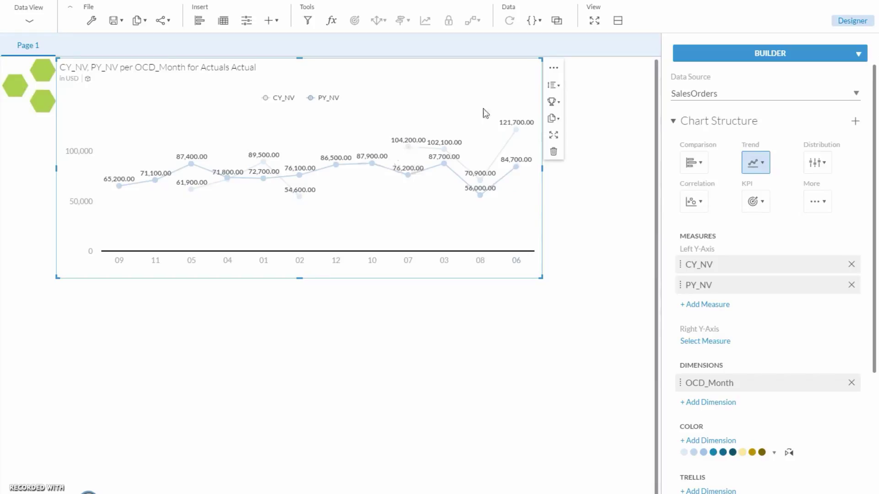
# Sort the line chart by OCD_Month so months run 01 to 12
pyautogui.click(559, 88)
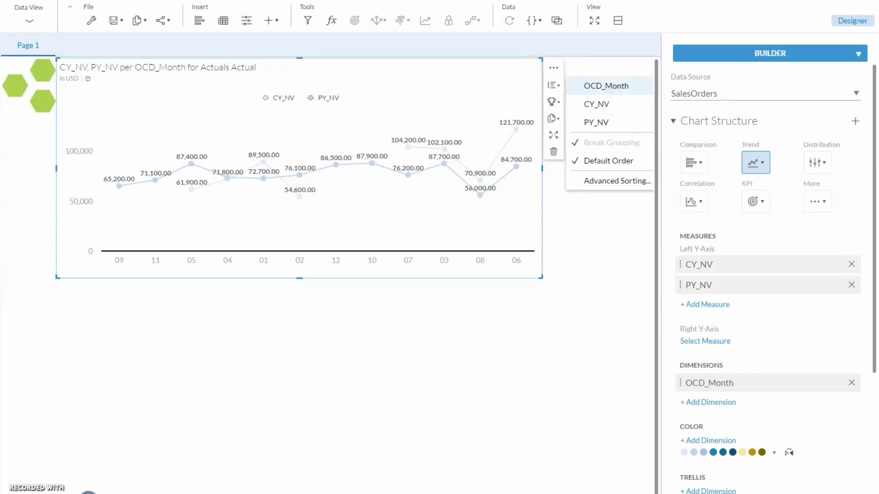
pyautogui.click(606, 86)
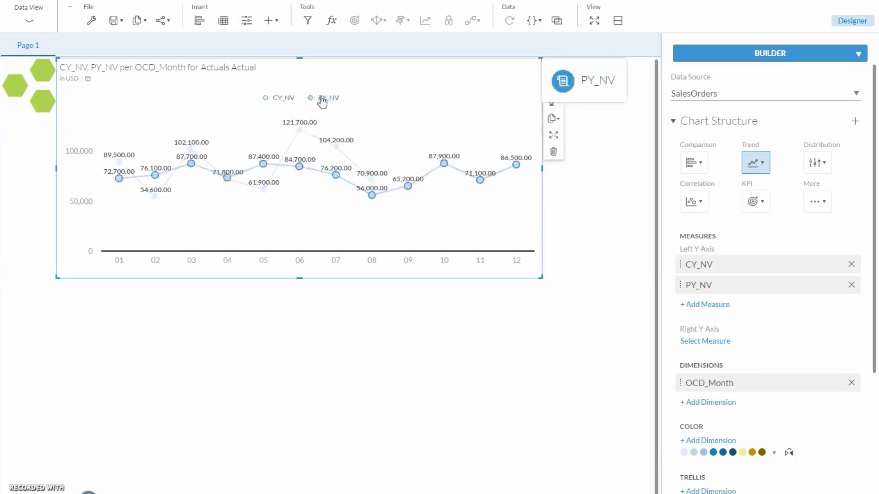
# Switch to a Combination Column & Line chart with PY_NV on the Line Axis
pyautogui.click(701, 163)
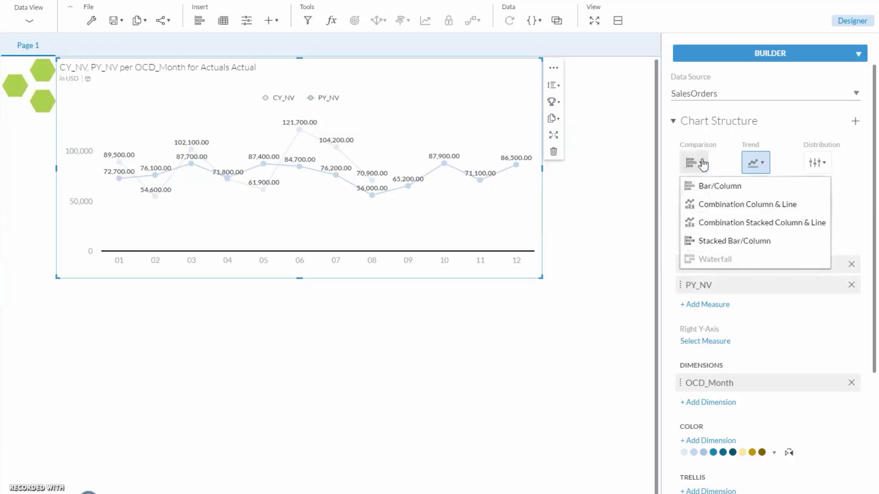
pyautogui.click(738, 209)
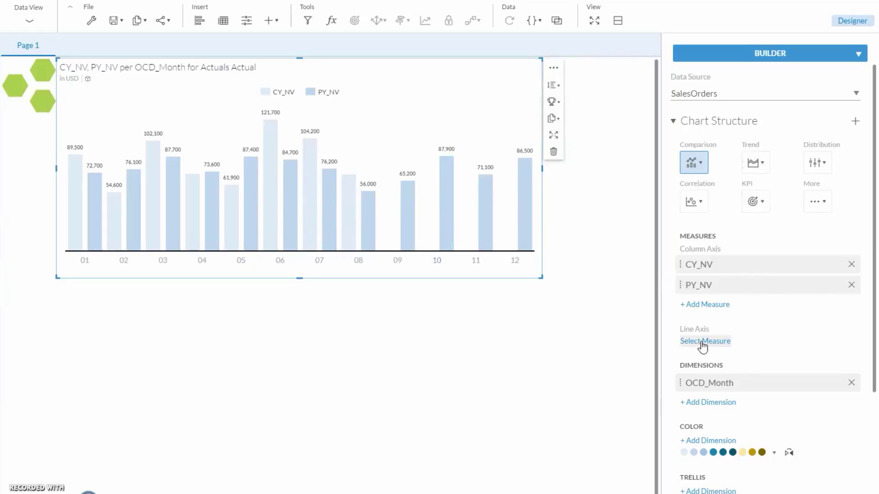
pyautogui.moveTo(735, 285); pyautogui.dragTo(736, 337)
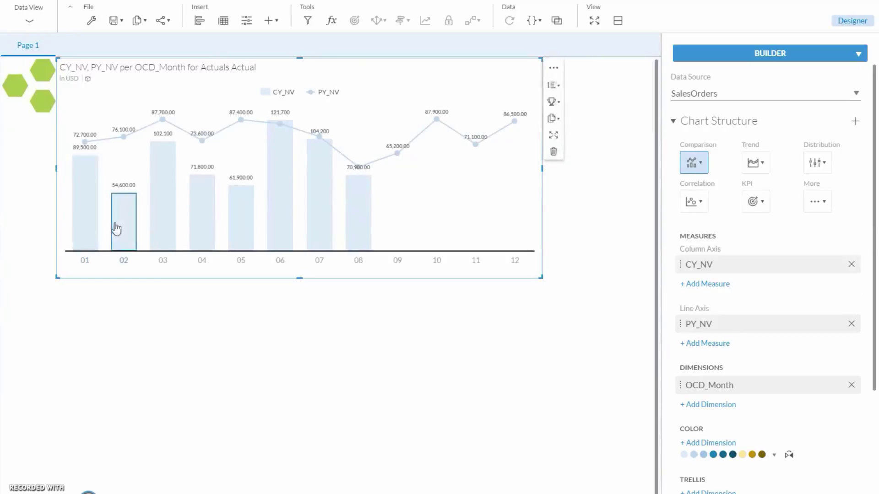
pyautogui.moveTo(162, 121)
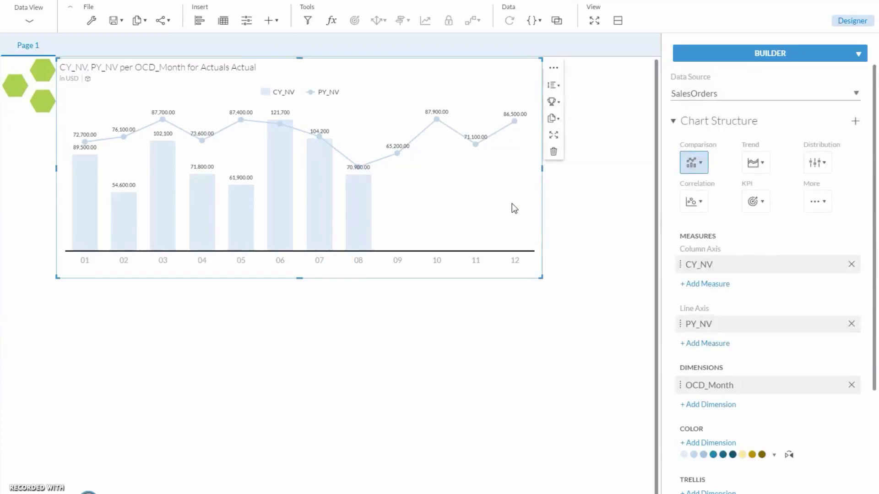
pyautogui.click(858, 54)
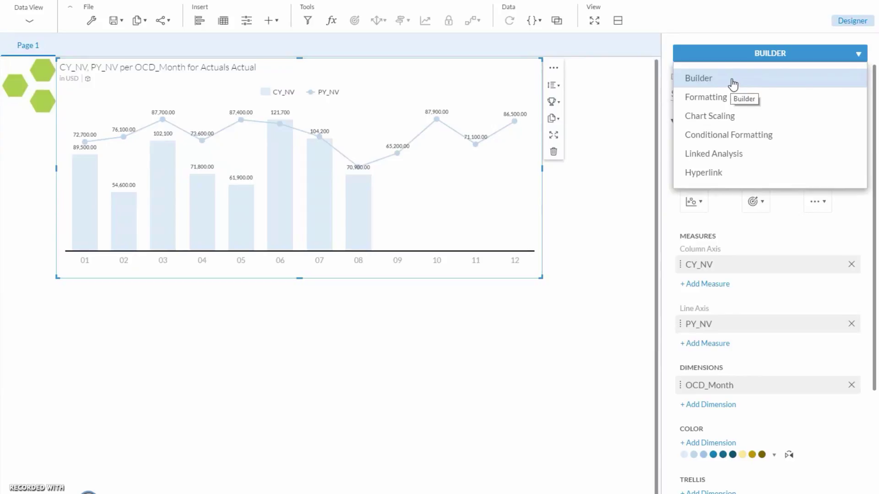
# Give the chart a white background and show Column Axis values without decimals
pyautogui.click(729, 99)
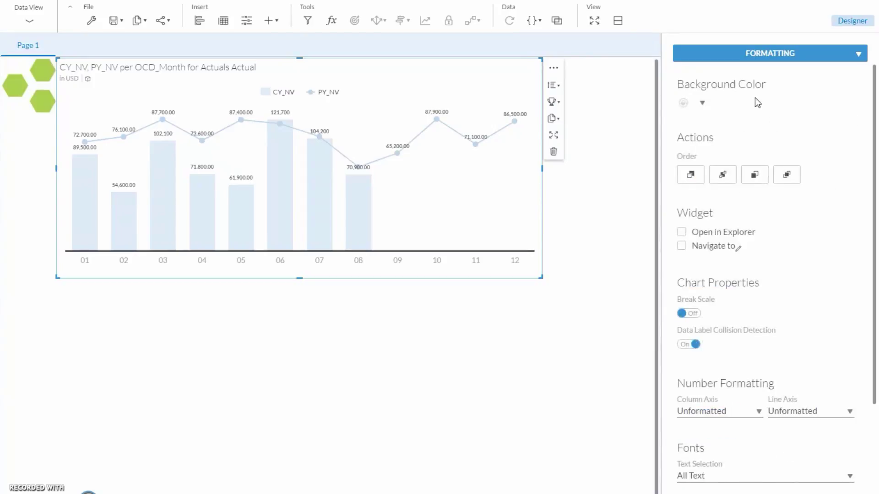
pyautogui.click(703, 104)
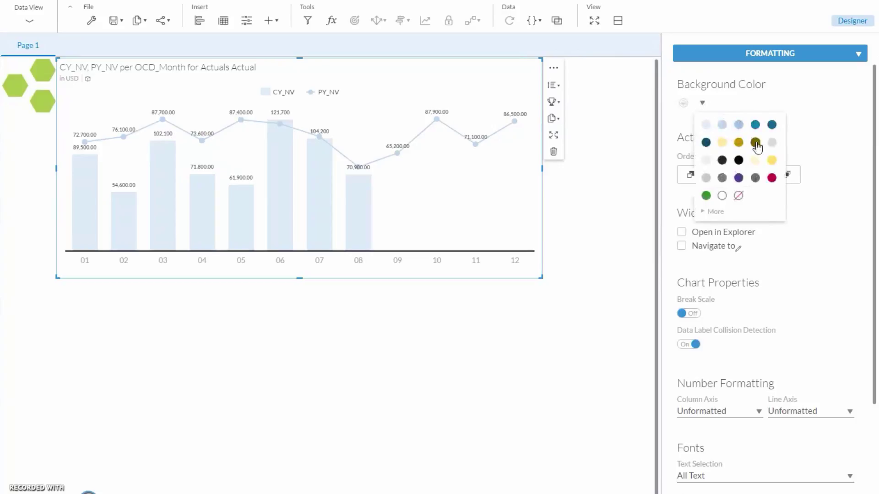
pyautogui.click(722, 197)
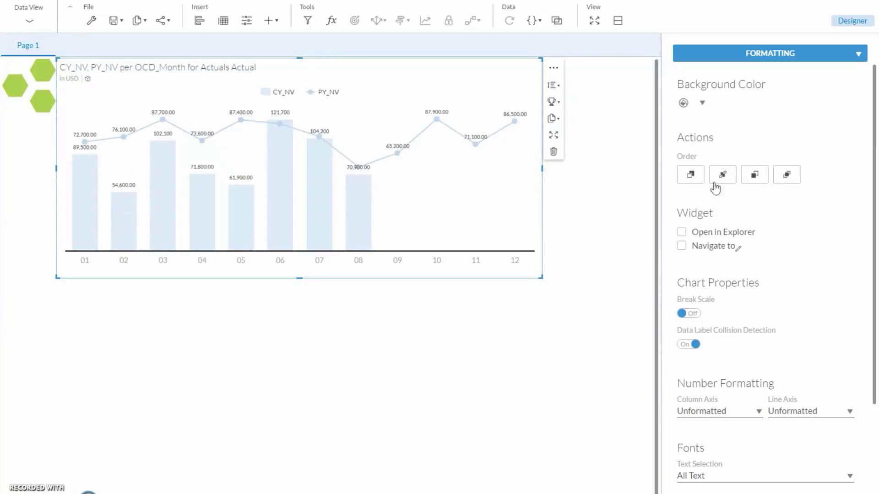
pyautogui.scroll(-1, 773, 238)
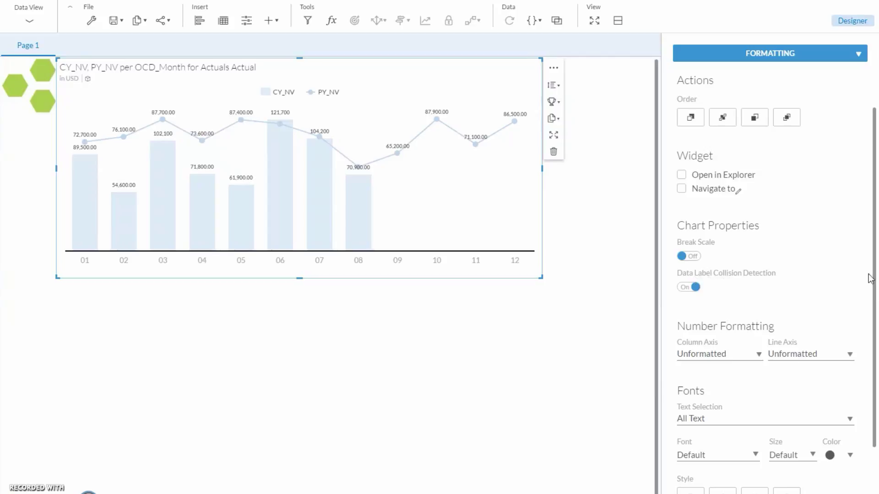
pyautogui.moveTo(875, 280); pyautogui.dragTo(875, 354)
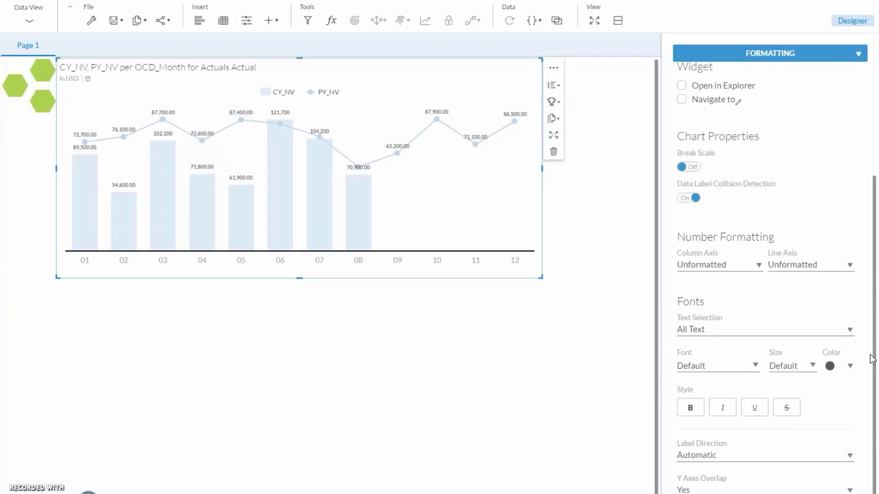
pyautogui.click(760, 267)
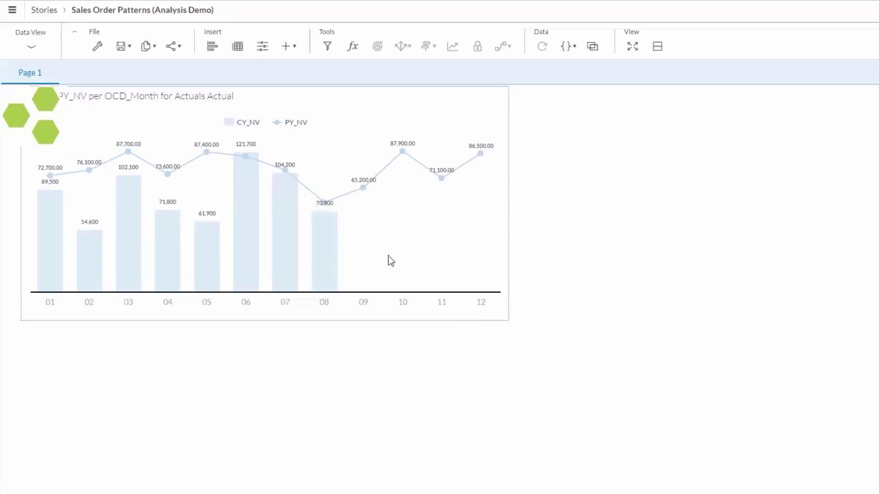
# Start a new model built from a local file on the Models page
pyautogui.click(12, 12)
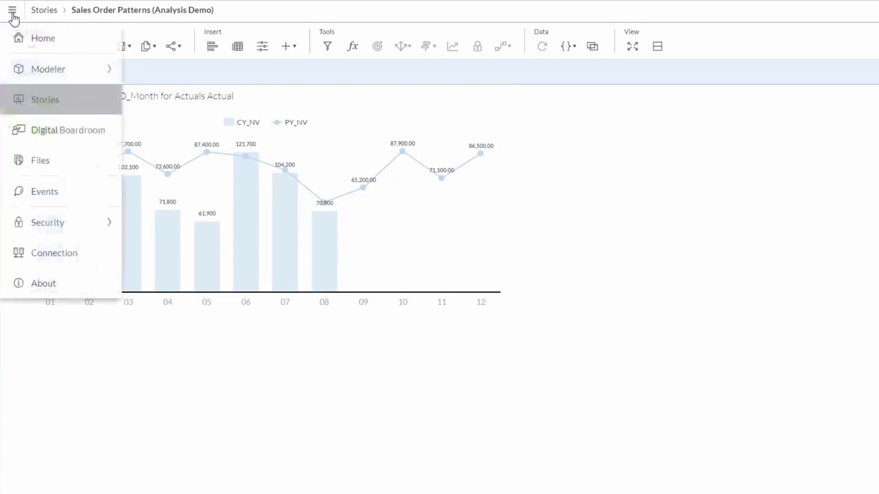
pyautogui.moveTo(49, 71)
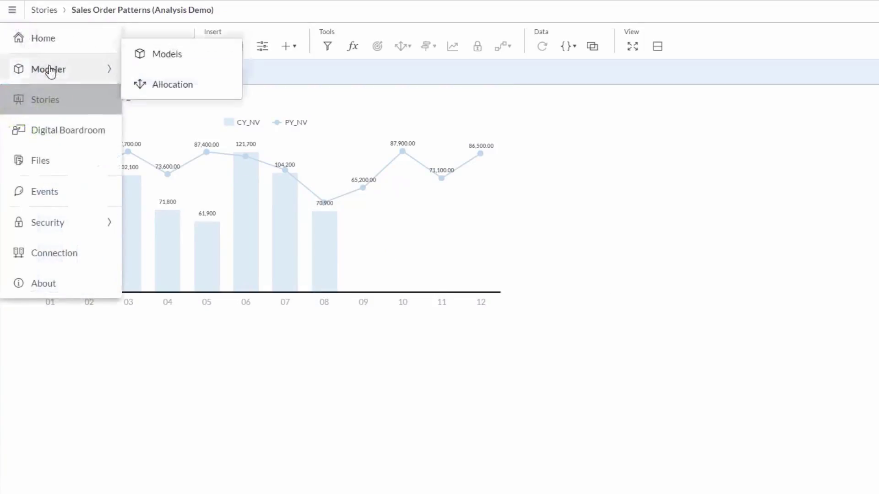
pyautogui.click(158, 58)
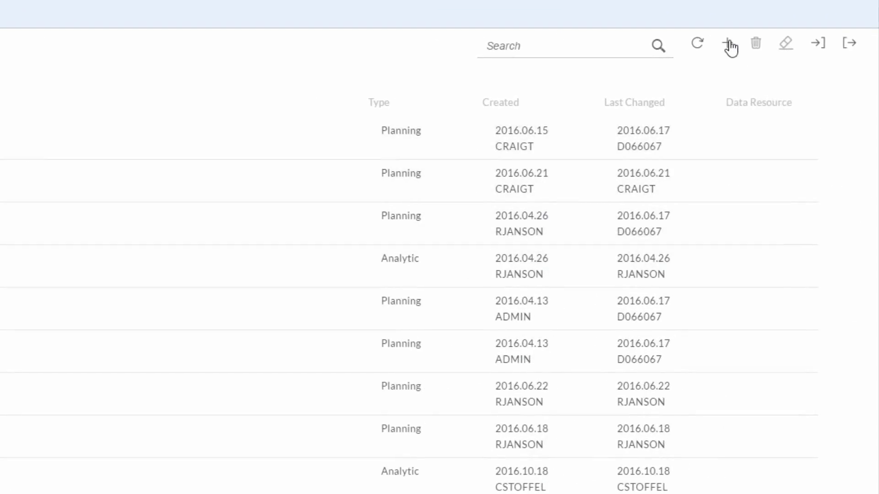
pyautogui.click(729, 44)
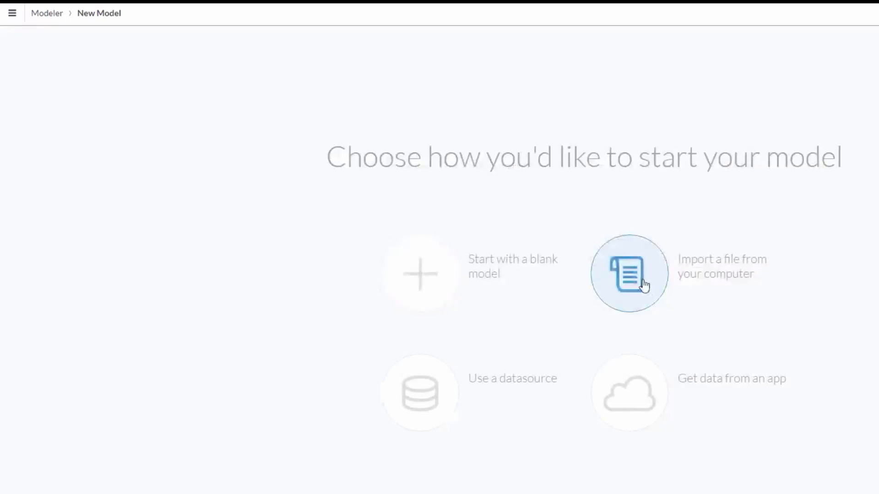
pyautogui.click(643, 284)
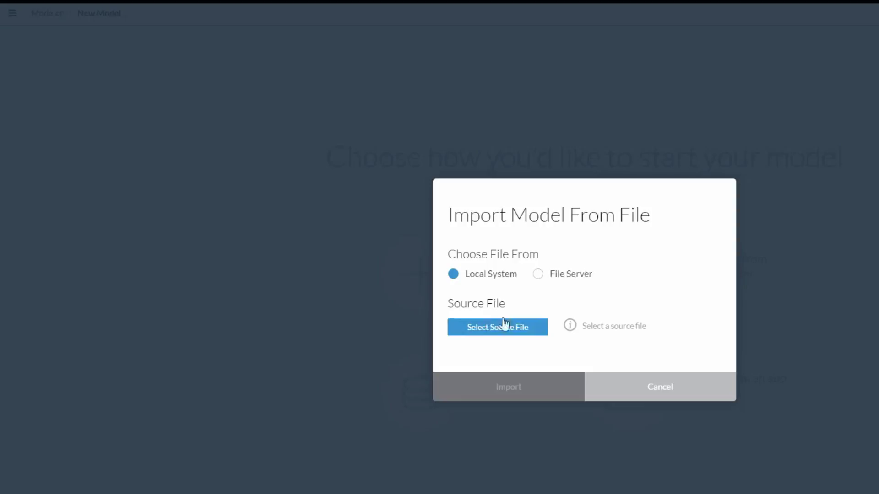
pyautogui.click(503, 326)
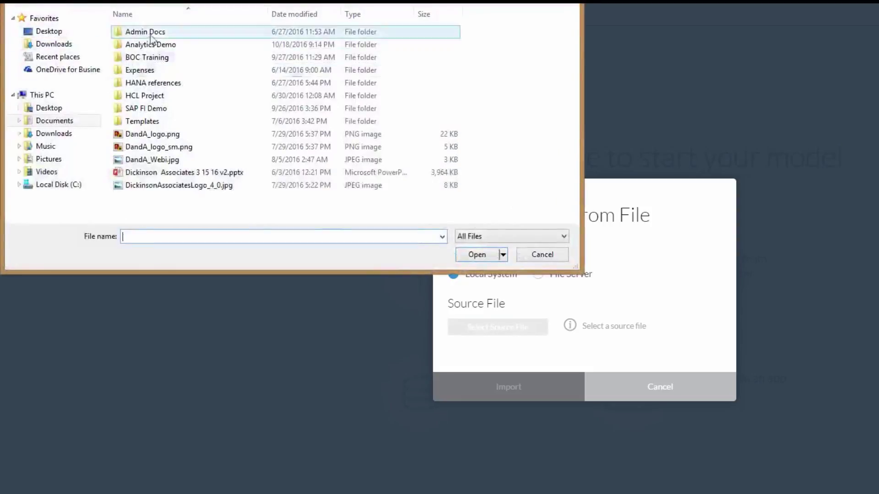
# Import the Backorders sheet of Sales Order Analytics from Admin Docs > Sales Demo
pyautogui.doubleClick(152, 36)
pyautogui.doubleClick(151, 44)
pyautogui.click(151, 44)
pyautogui.click(476, 254)
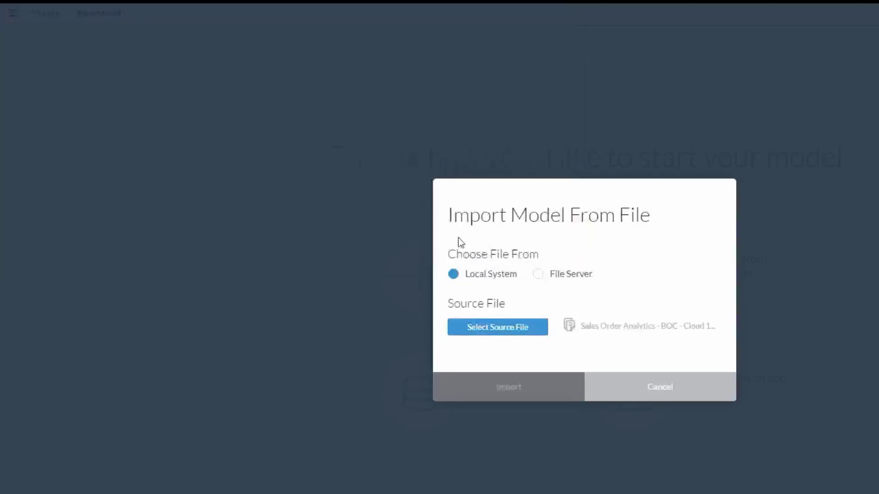
pyautogui.click(510, 357)
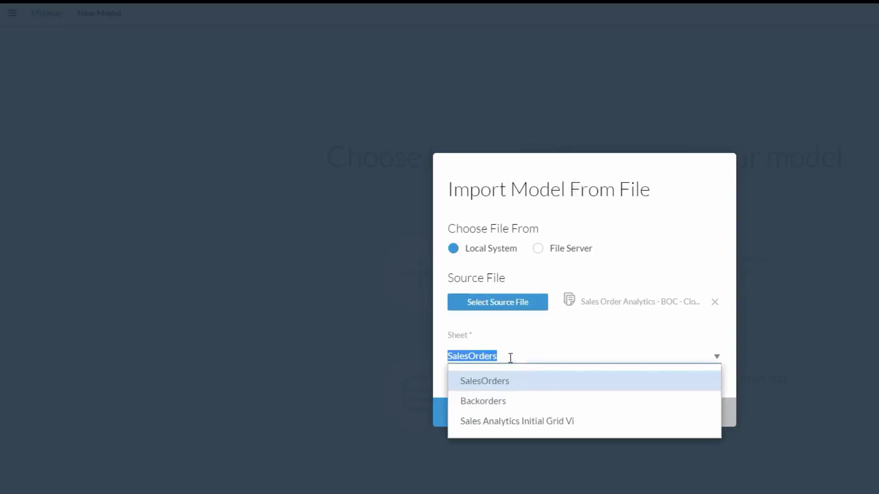
pyautogui.click(489, 402)
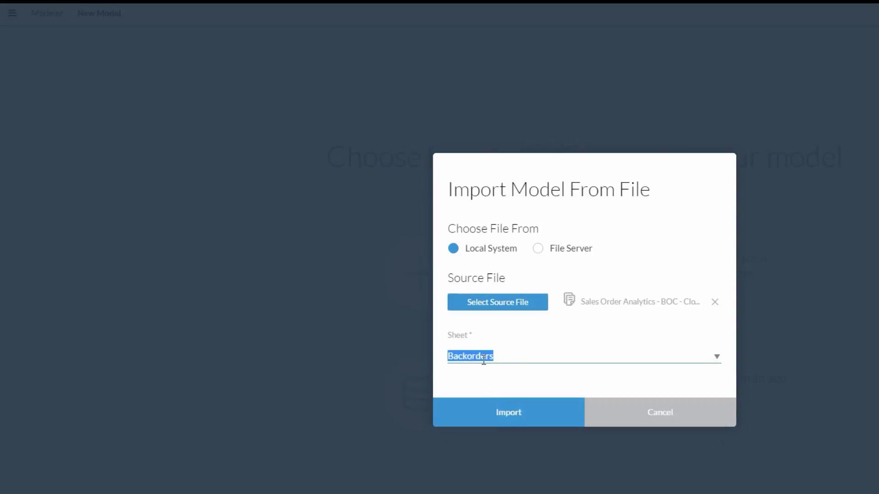
pyautogui.click(494, 411)
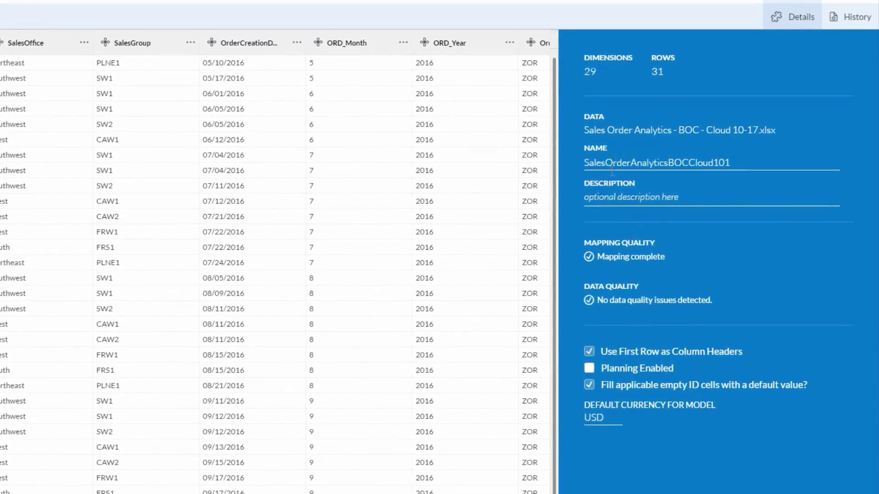
# Name the model SalesBackorders with description 'Sales Backorders (Analytics Demo)' and create it
pyautogui.tripleClick(588, 164)
pyautogui.write('SalesBackorders')
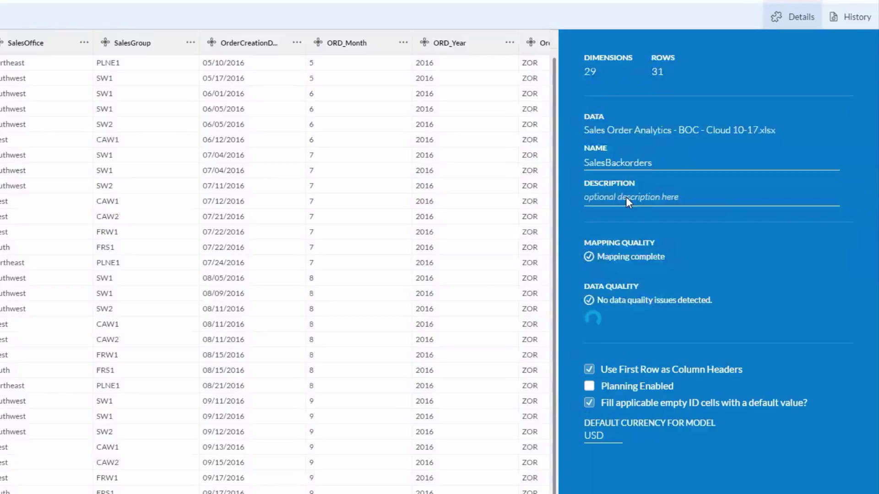
pyautogui.click(625, 198)
pyautogui.write('Sales Backorders (Analytics Dem')
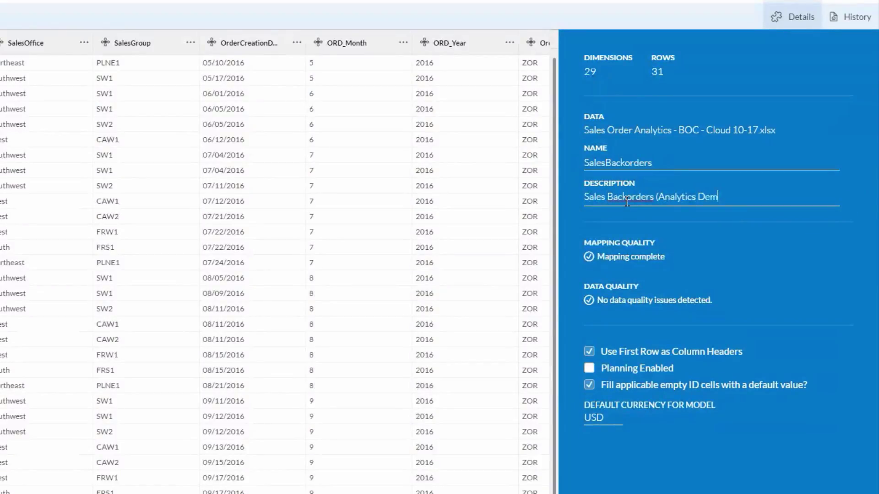
pyautogui.write('o)')
pyautogui.click(865, 27)
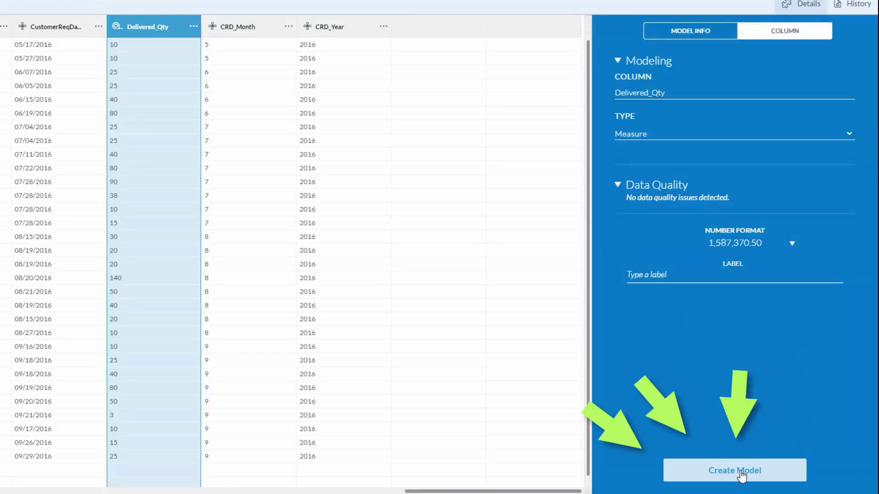
pyautogui.click(740, 472)
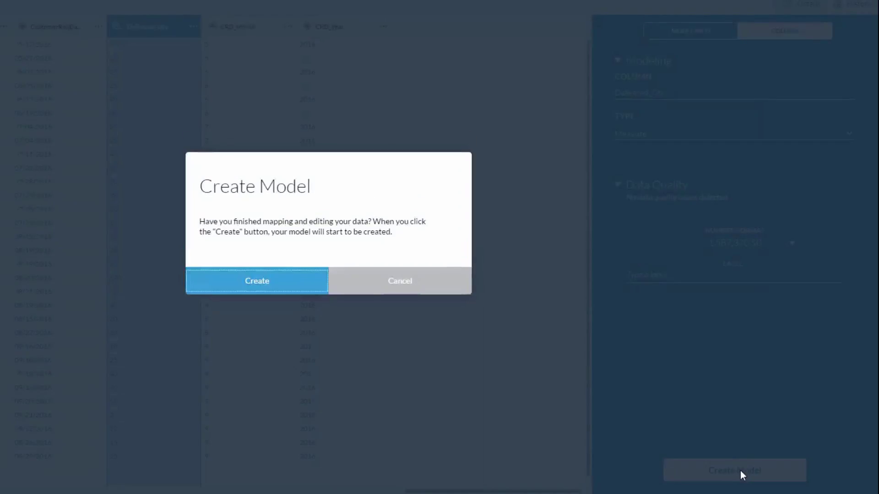
pyautogui.click(257, 281)
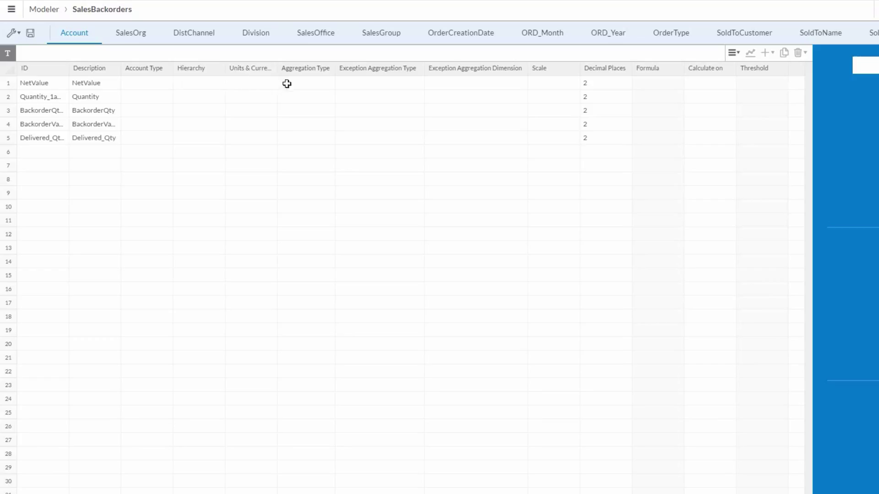
# Set the aggregation type to SUM for NetValue, Quantity, BackorderQty, BackorderValue and Delivered_Qty
pyautogui.click(299, 82)
pyautogui.click(342, 83)
pyautogui.click(309, 110)
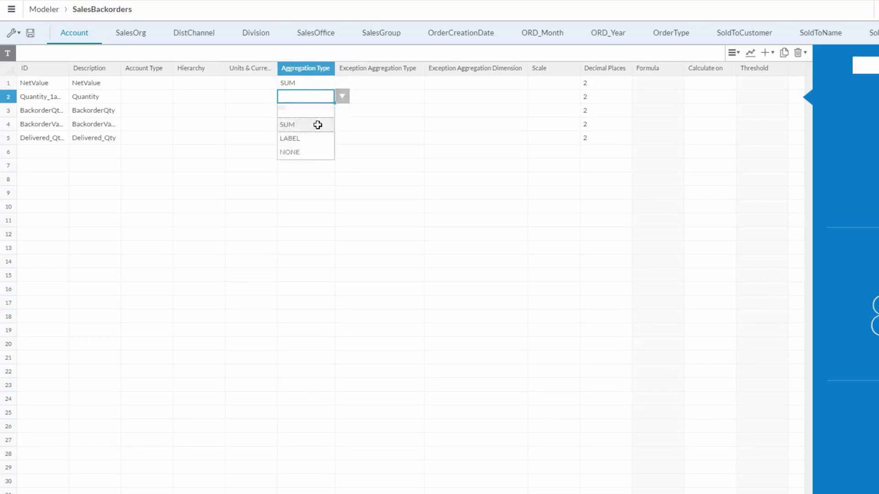
pyautogui.click(317, 124)
pyautogui.click(342, 124)
pyautogui.click(311, 151)
pyautogui.click(342, 138)
pyautogui.click(311, 165)
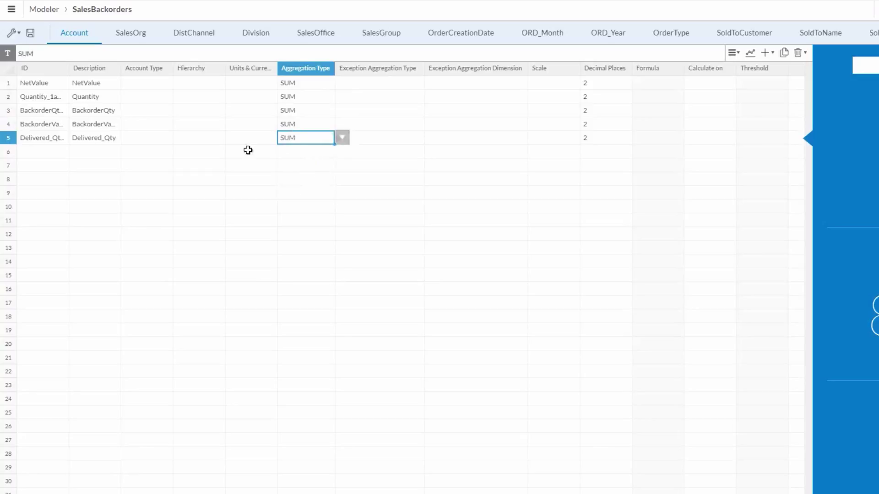
# Mark BackorderValue and NetValue as Currency amounts and save the model
pyautogui.click(251, 124)
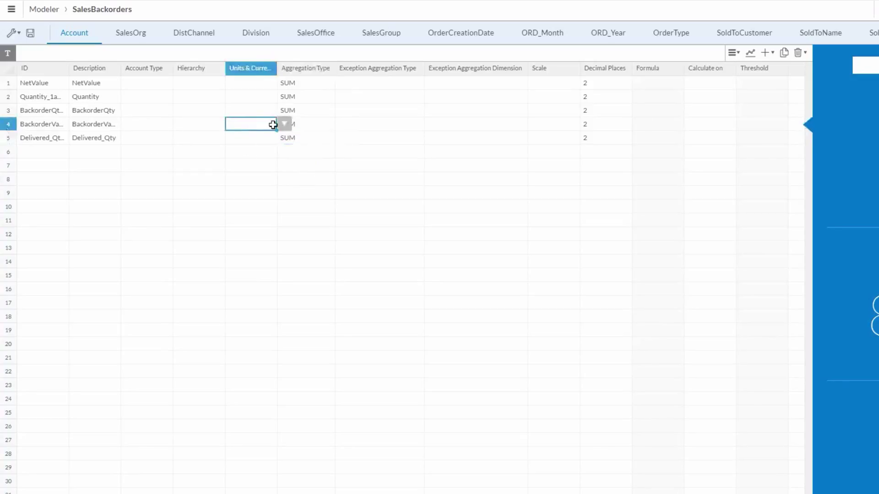
pyautogui.click(284, 124)
pyautogui.click(244, 175)
pyautogui.click(274, 83)
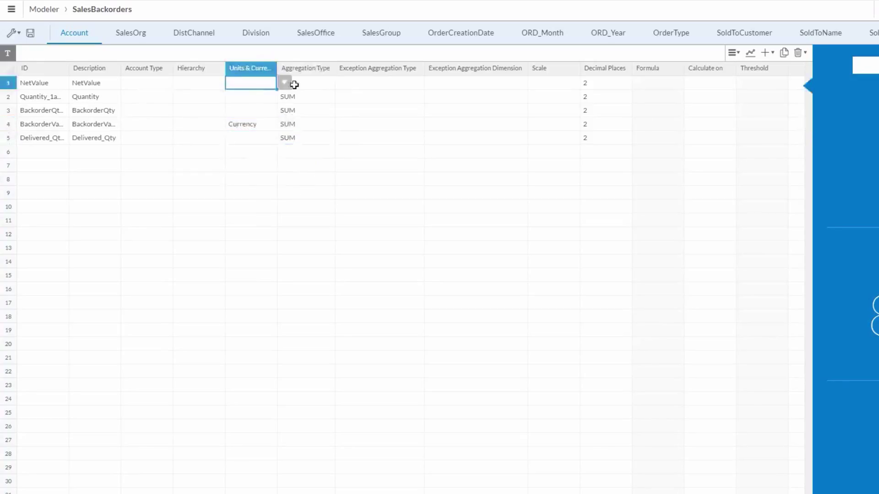
pyautogui.click(284, 83)
pyautogui.click(254, 138)
pyautogui.click(31, 34)
pyautogui.click(11, 10)
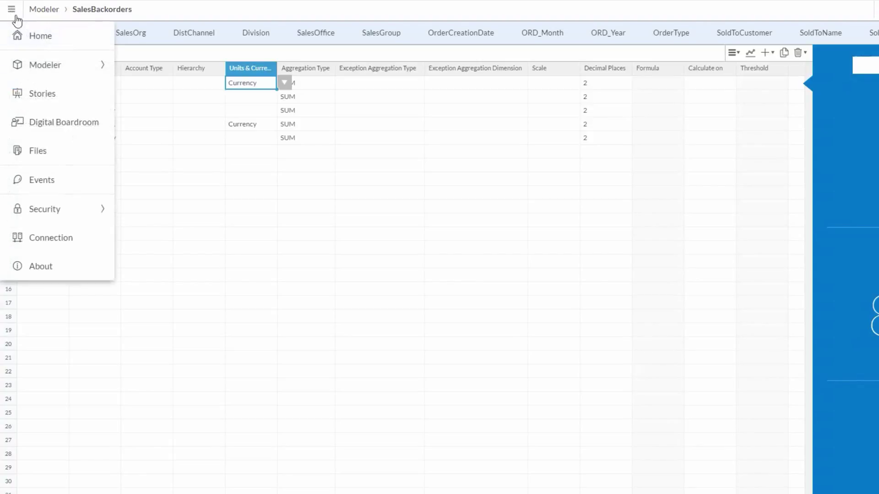
# Open the Sales Order Patterns (Analysis Demo) story and insert a chart using the SalesBackorders model
pyautogui.click(49, 98)
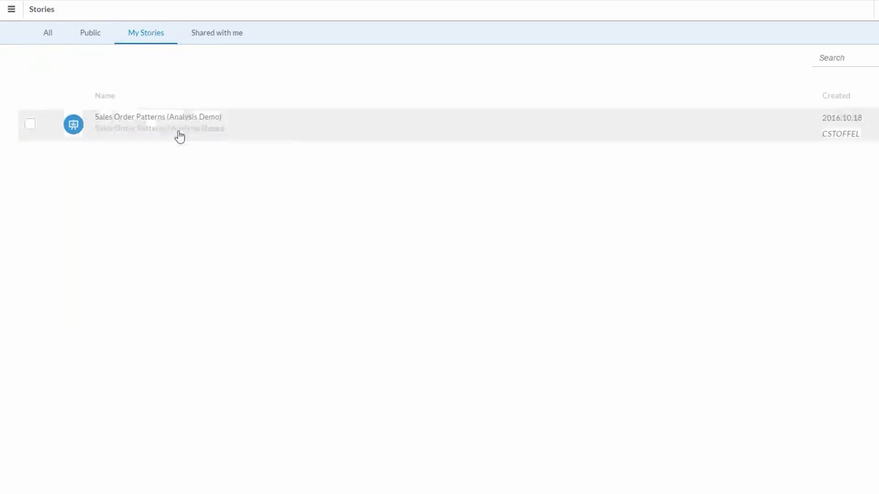
pyautogui.click(158, 117)
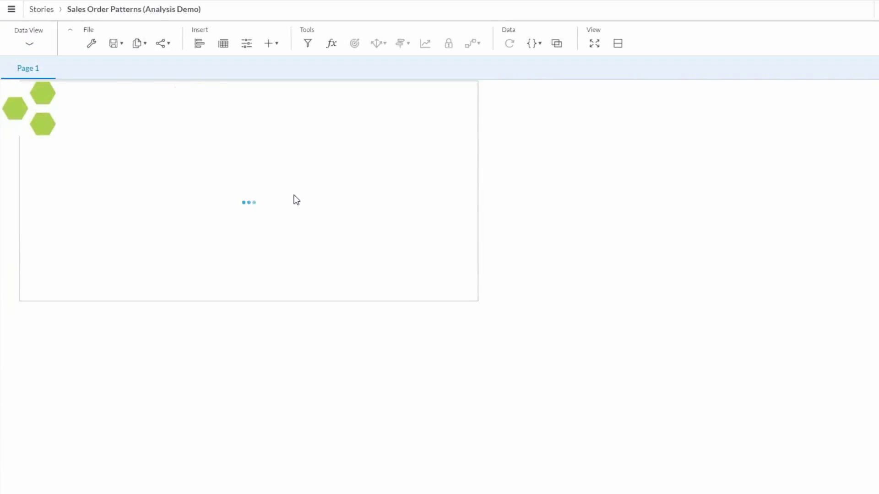
pyautogui.click(199, 44)
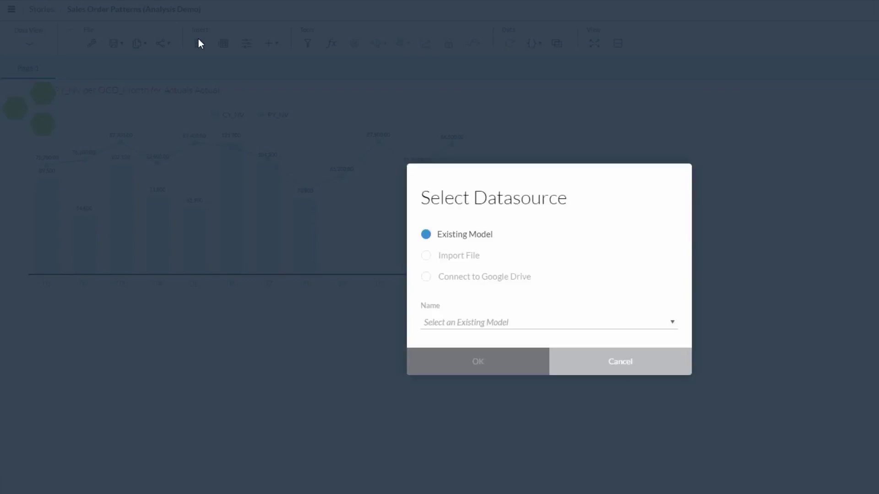
pyautogui.click(475, 322)
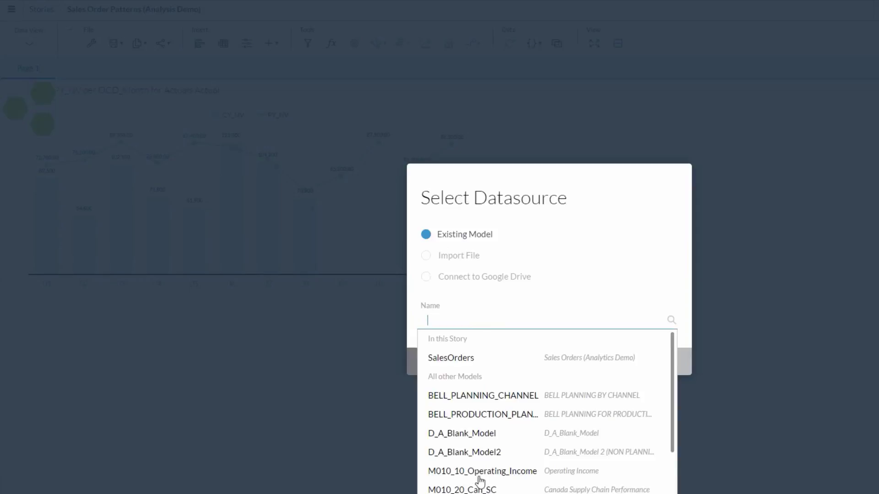
pyautogui.scroll(-2, 476, 457)
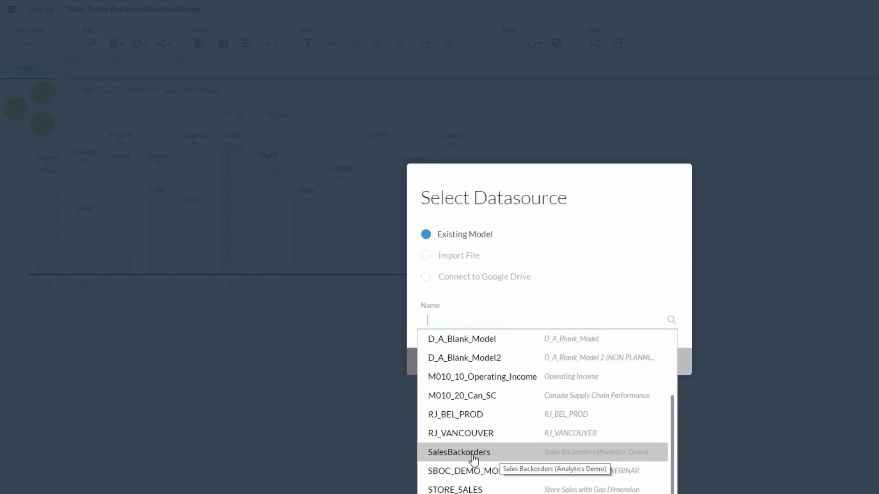
pyautogui.click(474, 455)
pyautogui.click(474, 369)
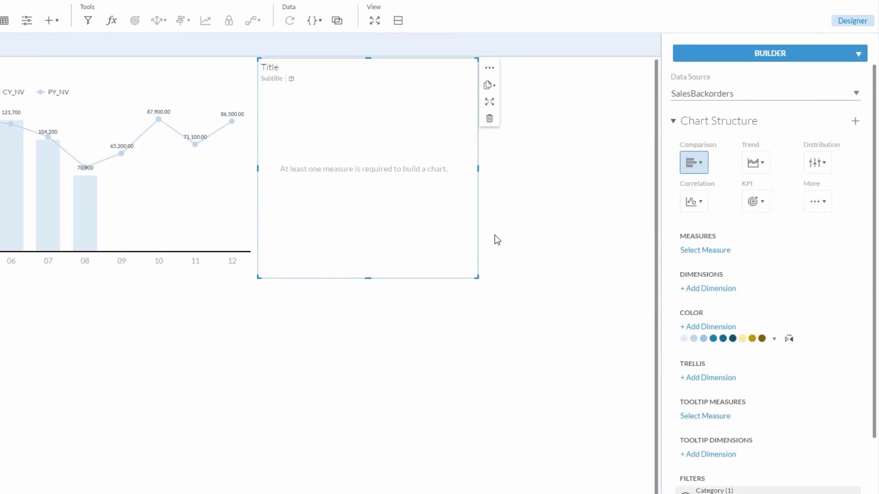
# Make the new chart a bar chart of BackorderValue by SalesOrg and widen it rightward
pyautogui.click(700, 168)
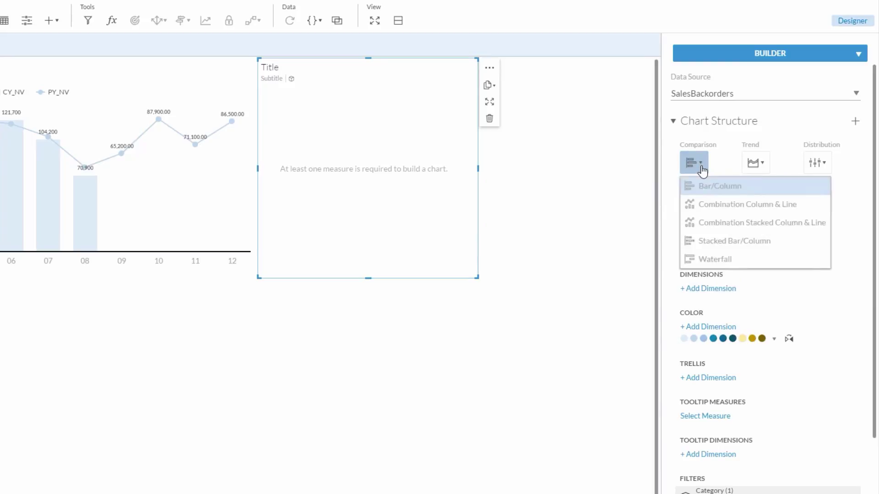
pyautogui.click(706, 187)
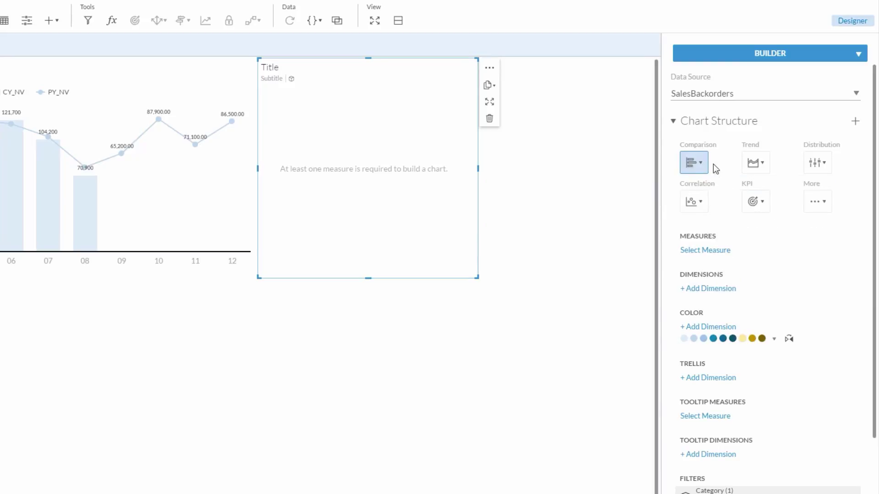
pyautogui.click(704, 250)
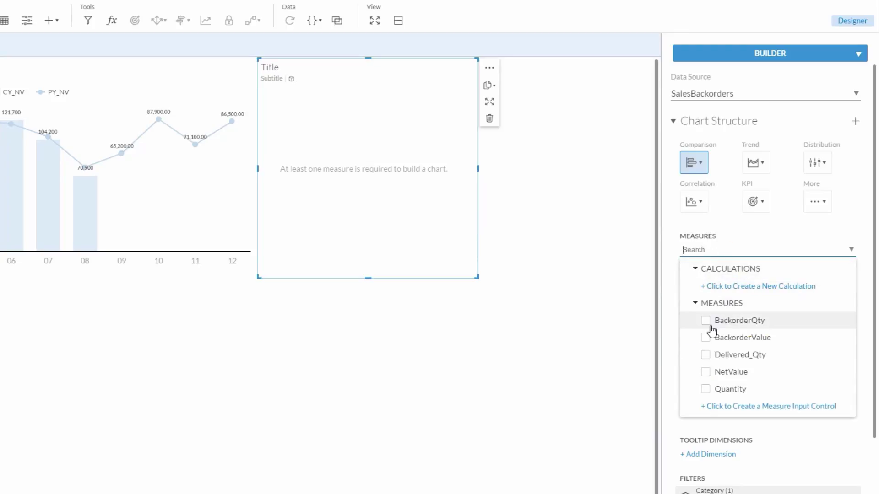
pyautogui.click(706, 339)
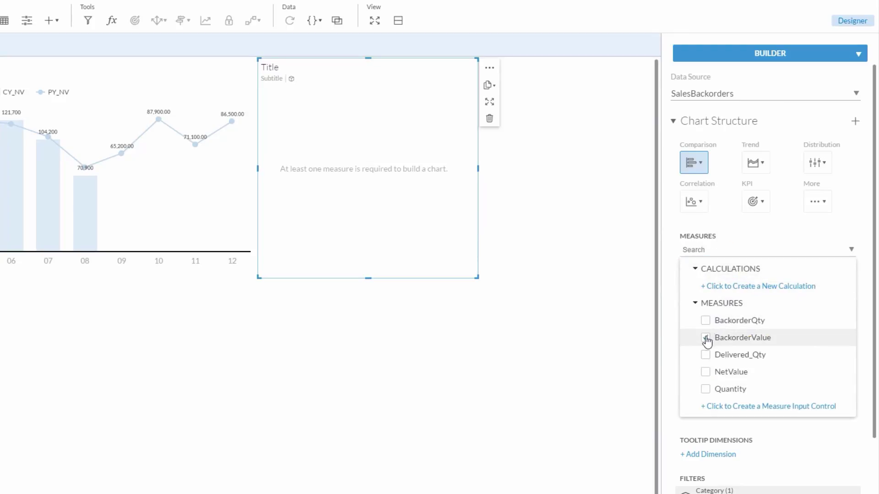
pyautogui.click(757, 236)
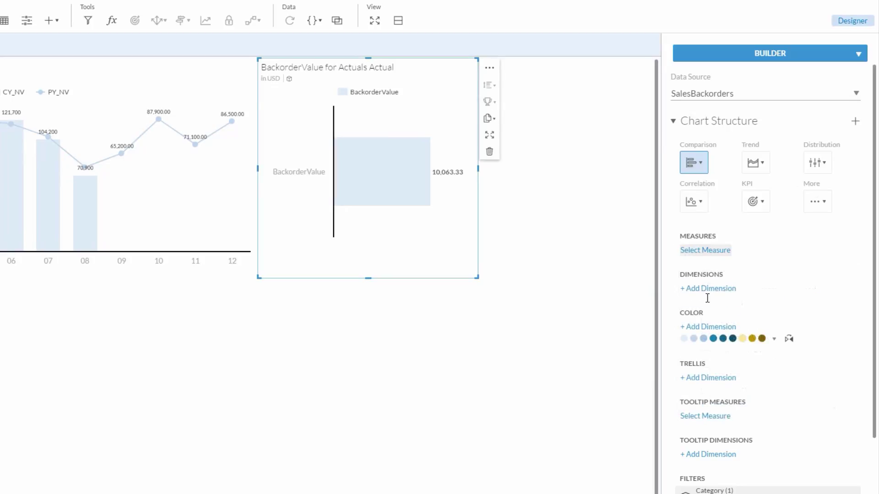
pyautogui.click(705, 312)
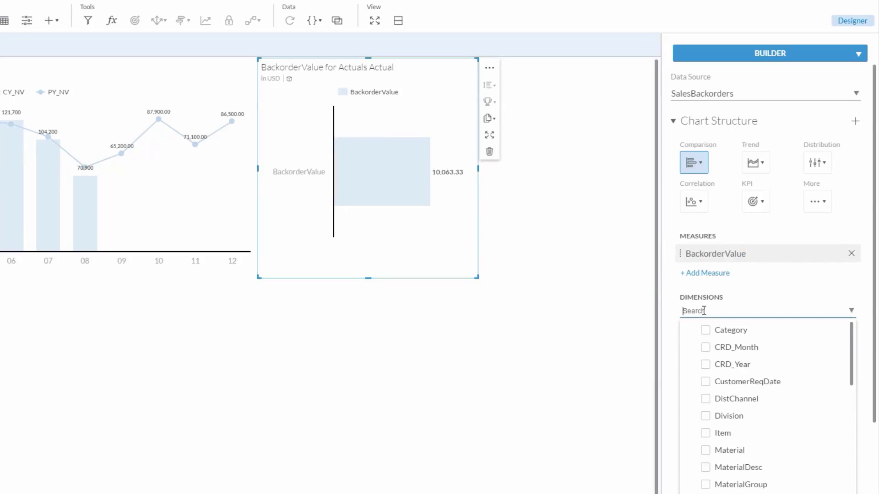
pyautogui.moveTo(852, 374); pyautogui.dragTo(674, 483)
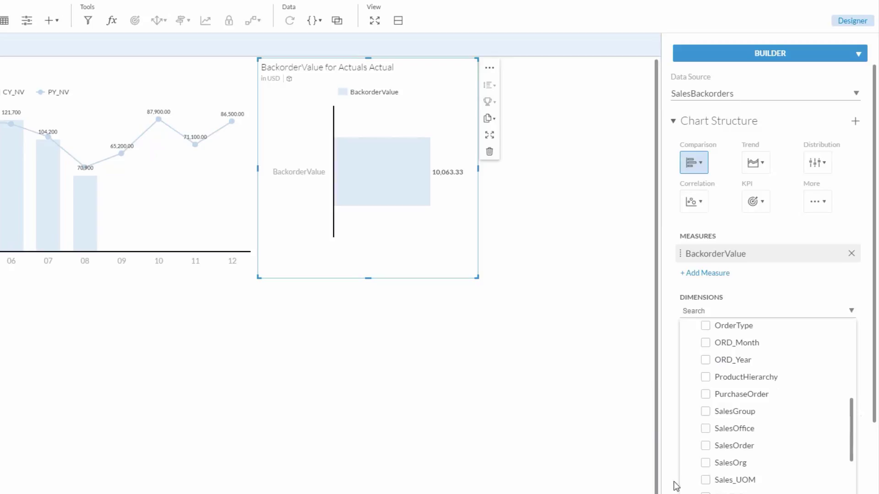
pyautogui.click(706, 463)
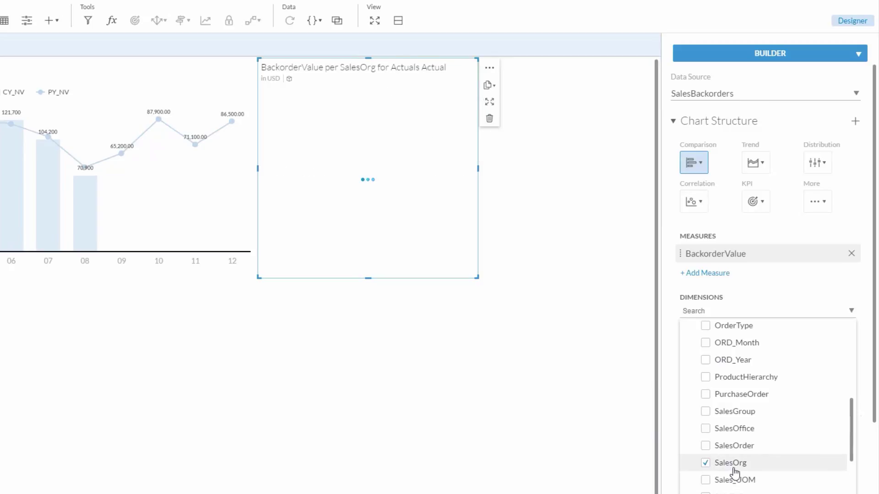
pyautogui.click(802, 283)
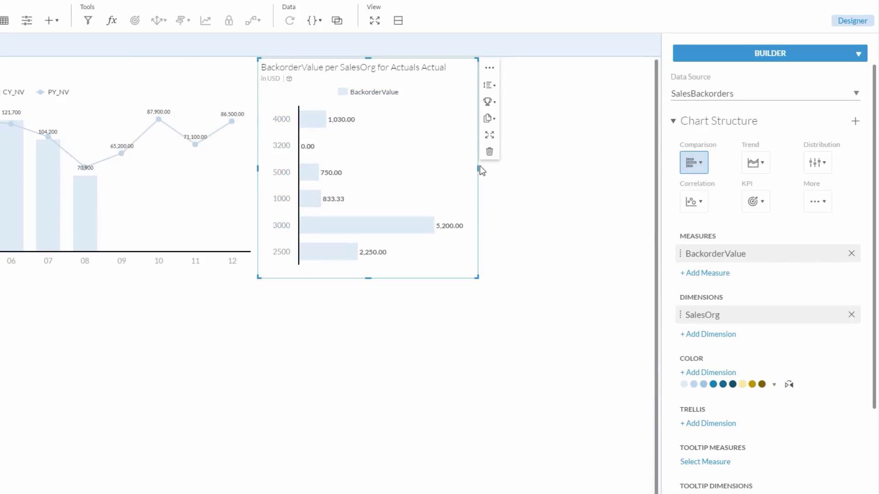
pyautogui.moveTo(477, 167); pyautogui.dragTo(643, 156)
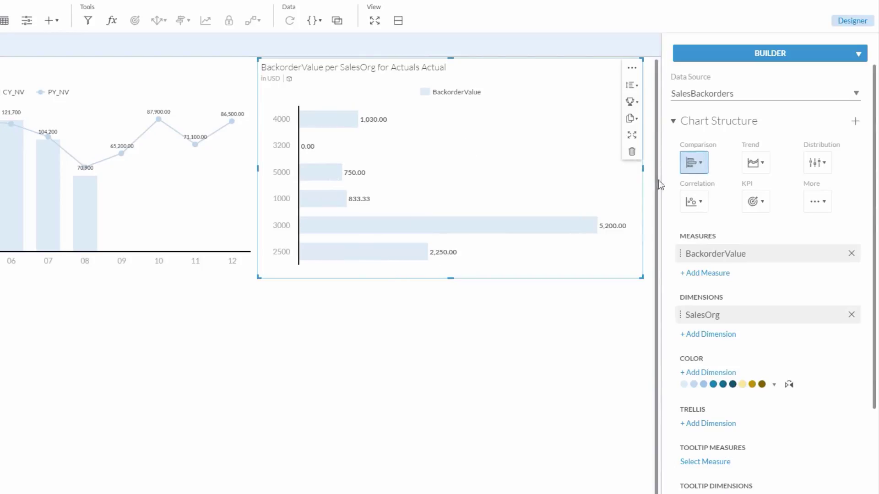
pyautogui.moveTo(643, 169); pyautogui.dragTo(592, 174)
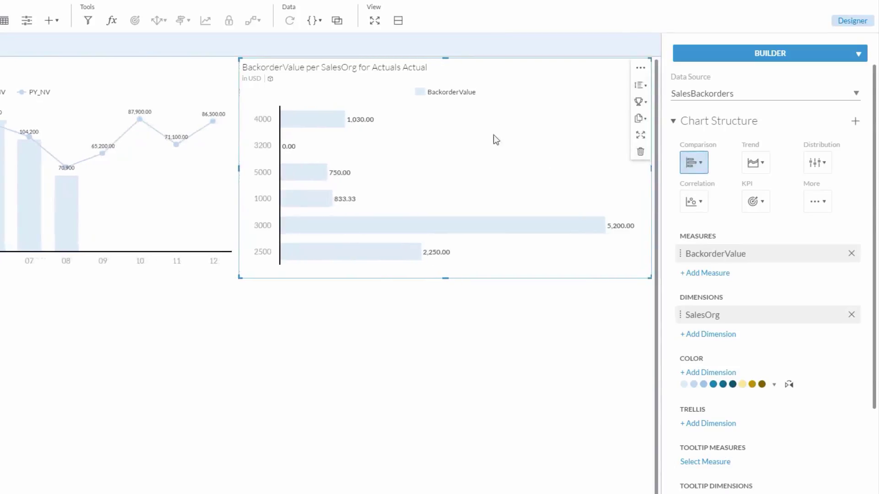
pyautogui.click(859, 54)
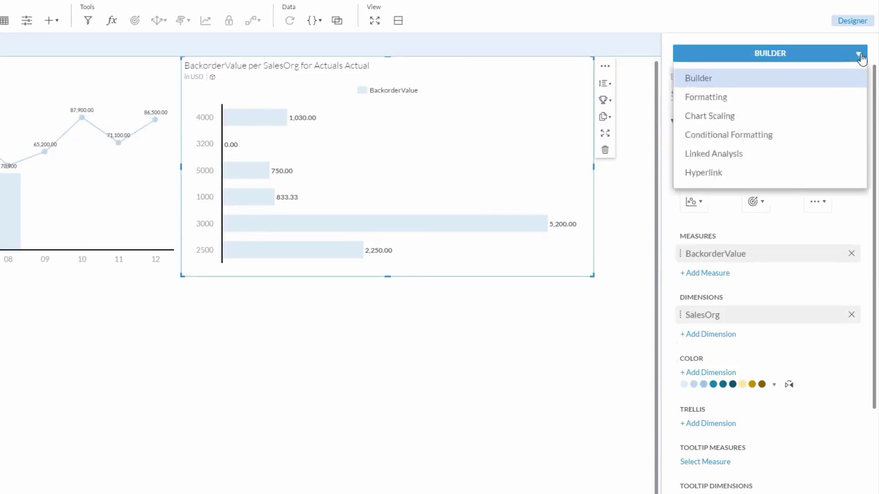
pyautogui.click(737, 103)
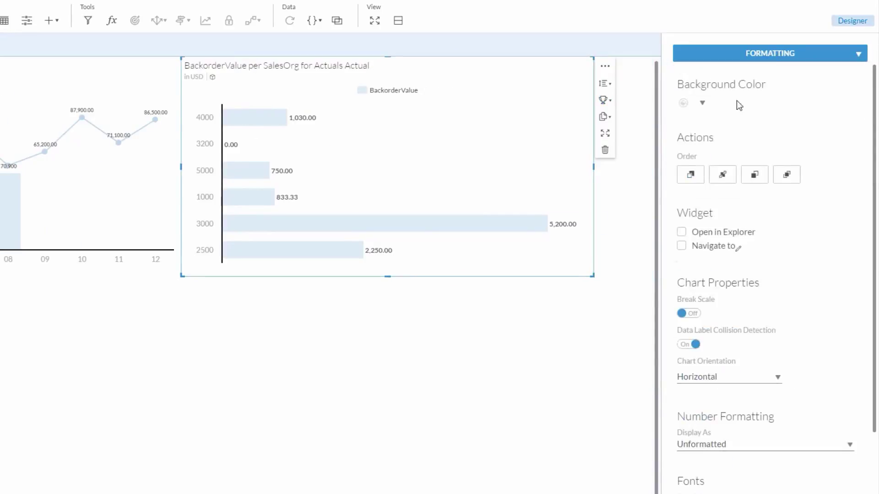
pyautogui.scroll(-3, 775, 293)
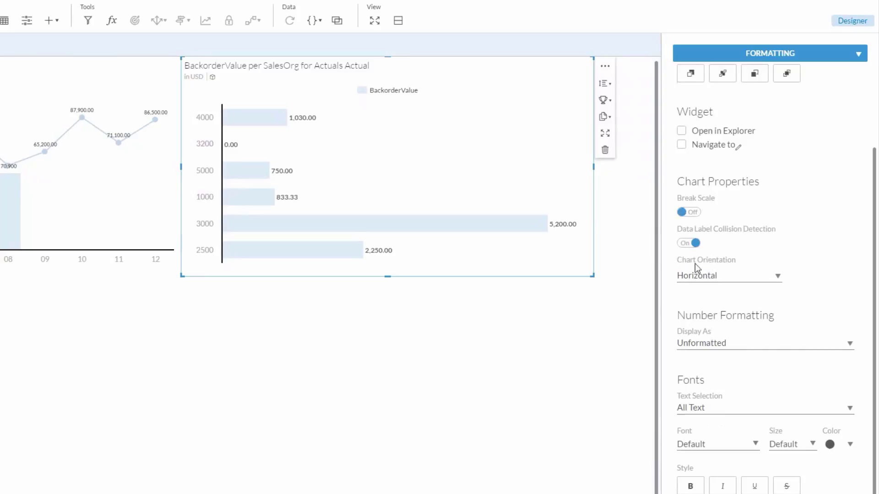
pyautogui.click(778, 277)
pyautogui.click(742, 296)
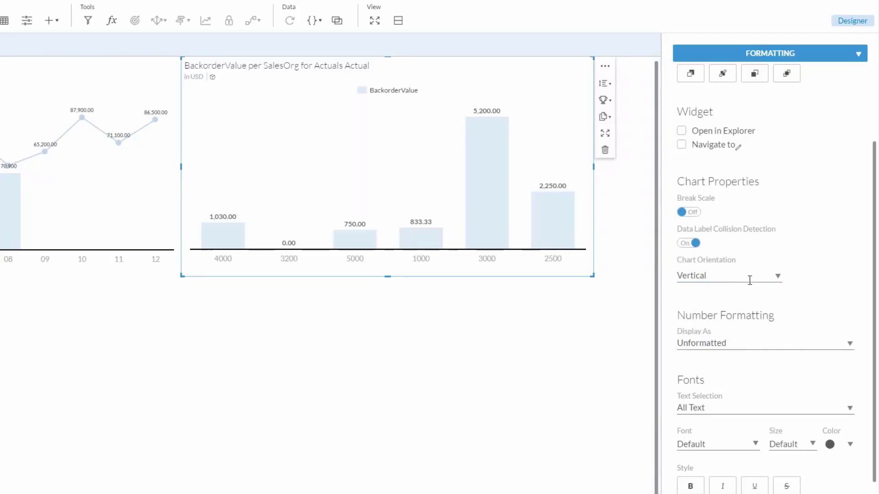
pyautogui.click(778, 277)
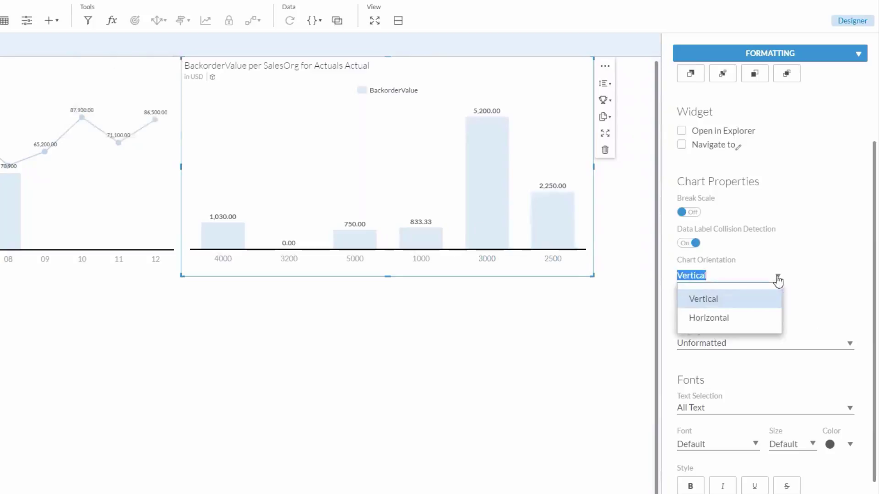
pyautogui.click(744, 323)
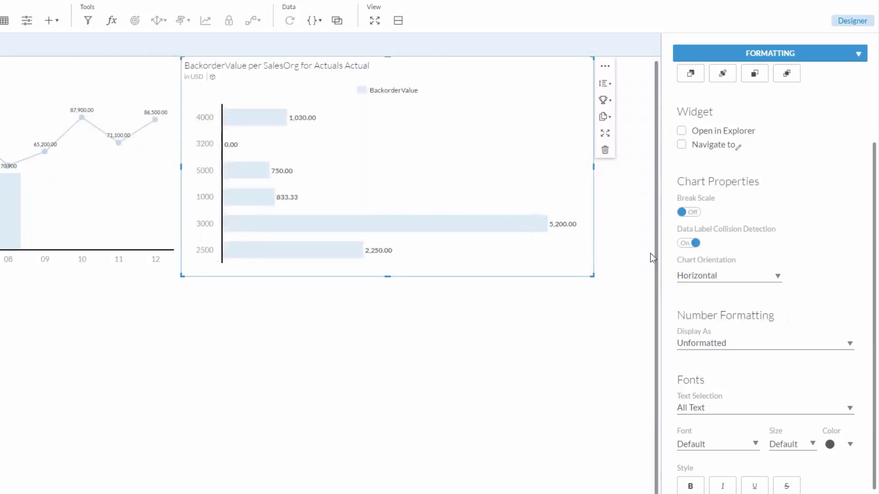
pyautogui.scroll(-1, 806, 286)
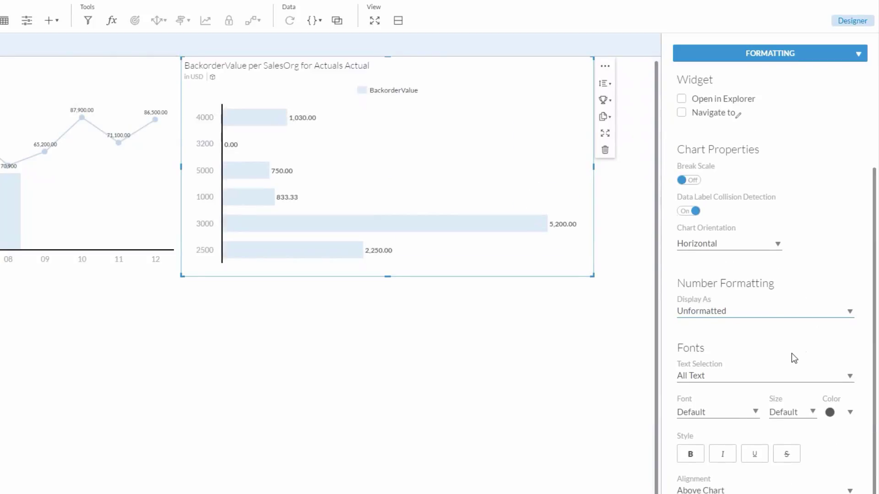
pyautogui.click(763, 378)
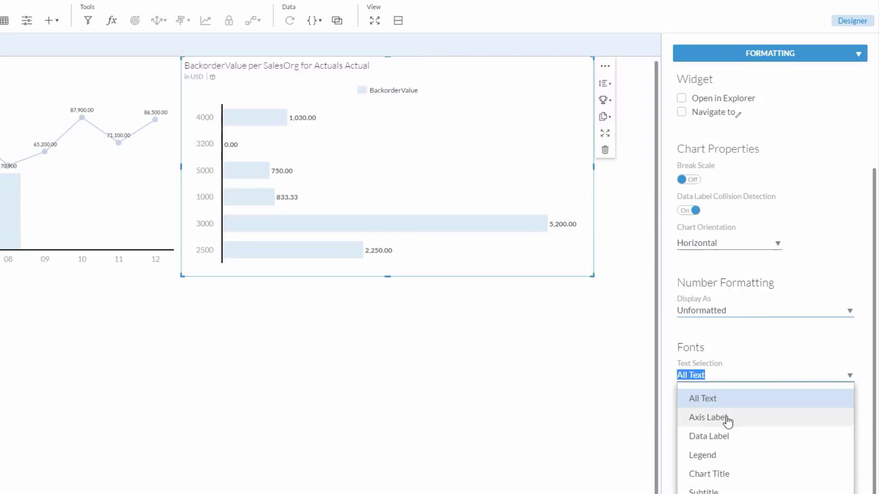
pyautogui.scroll(1, 776, 338)
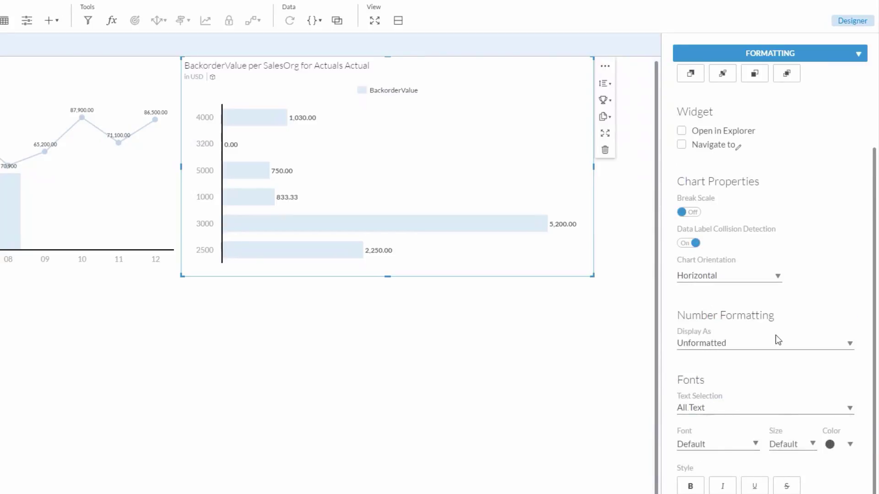
pyautogui.click(859, 54)
pyautogui.click(704, 80)
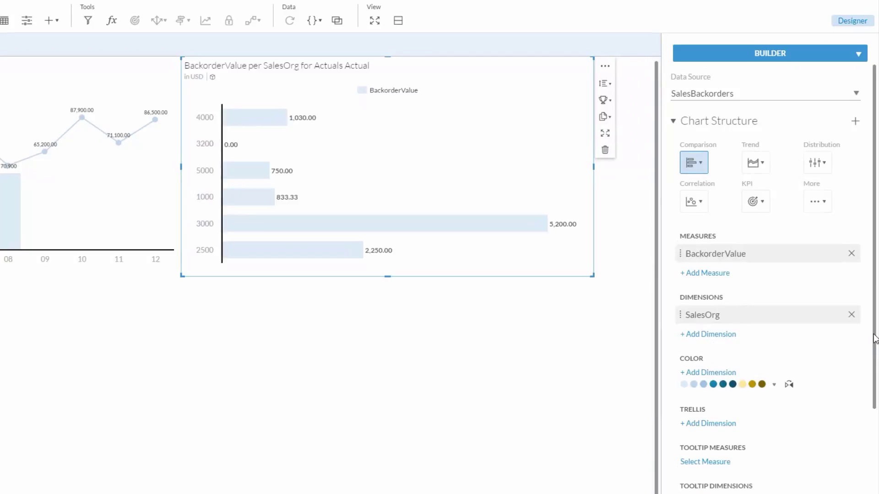
# Add BackorderQty as a tooltip measure on the backorder chart and check the bar tooltips
pyautogui.scroll(-3, 773, 279)
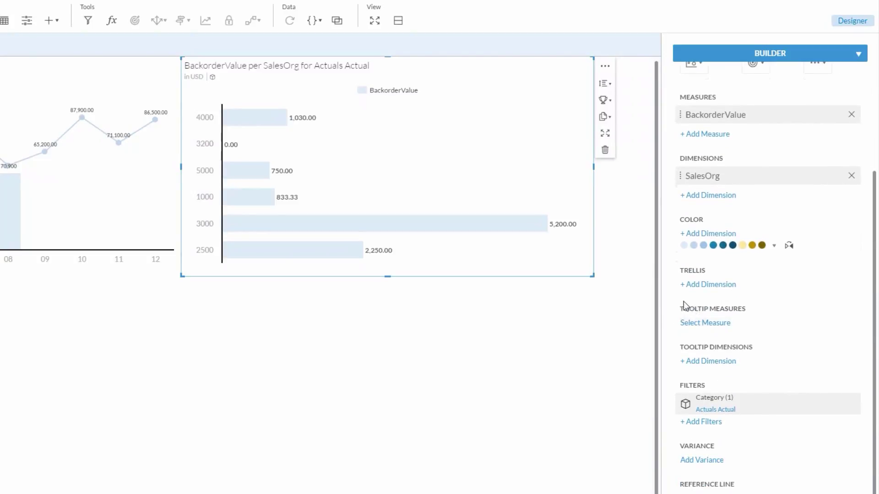
pyautogui.click(715, 323)
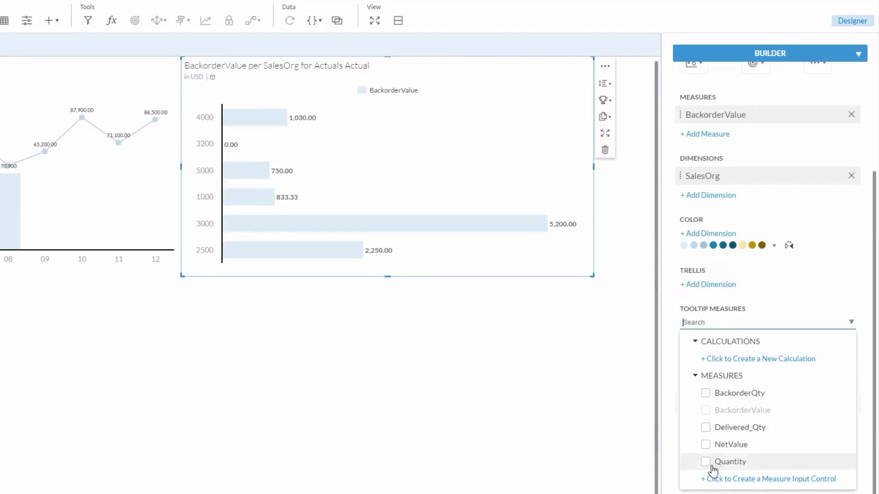
pyautogui.click(727, 393)
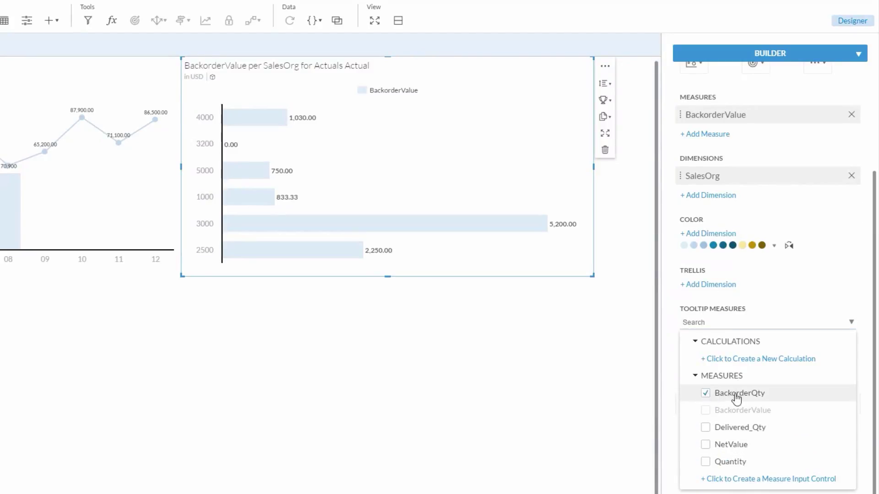
pyautogui.click(820, 297)
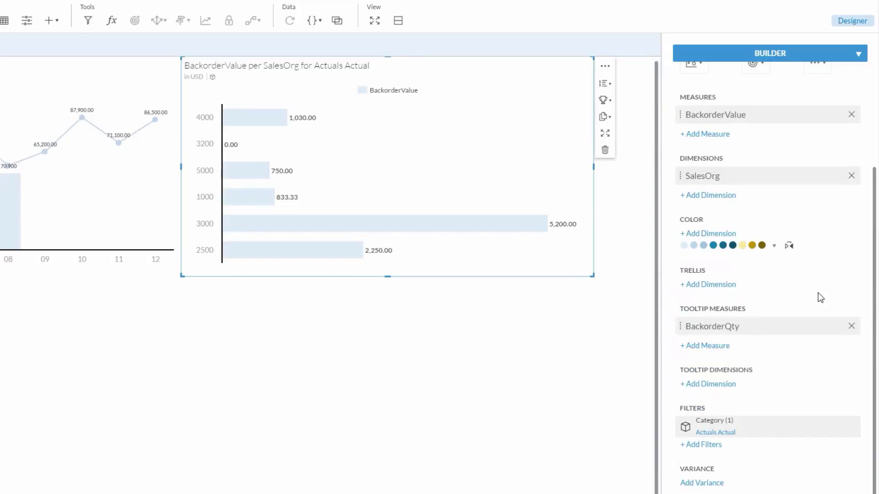
pyautogui.moveTo(258, 199)
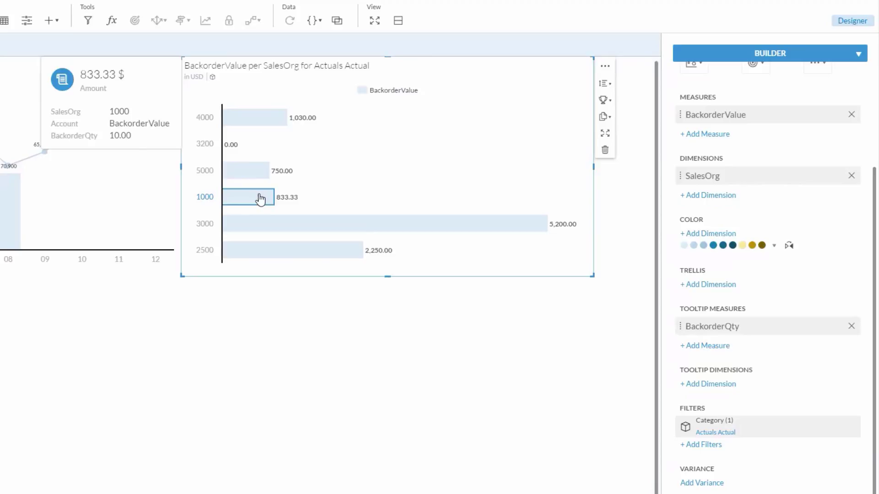
pyautogui.moveTo(361, 229)
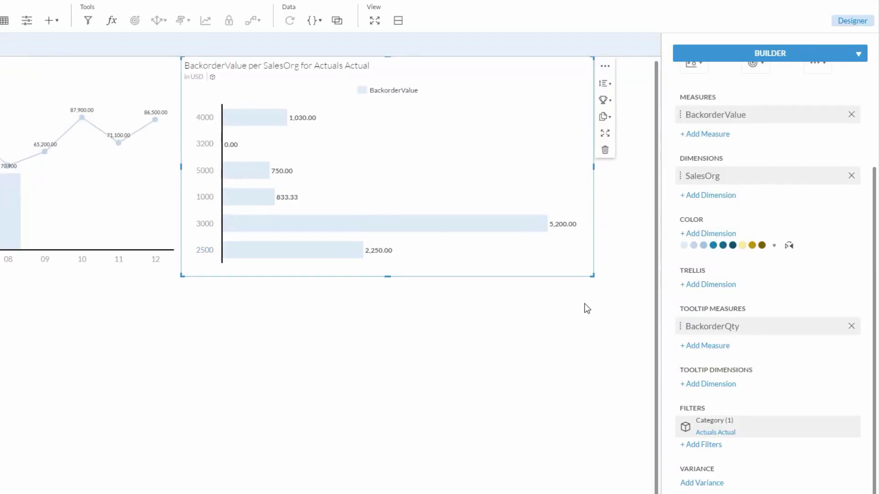
# Hide the backorder chart's title, toggle the X-axis on and off, and nudge the chart lower
pyautogui.click(607, 70)
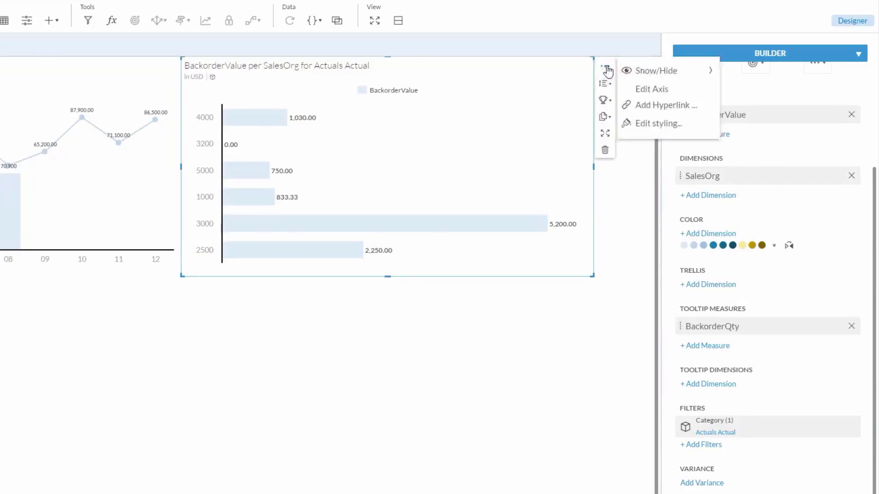
pyautogui.moveTo(640, 74)
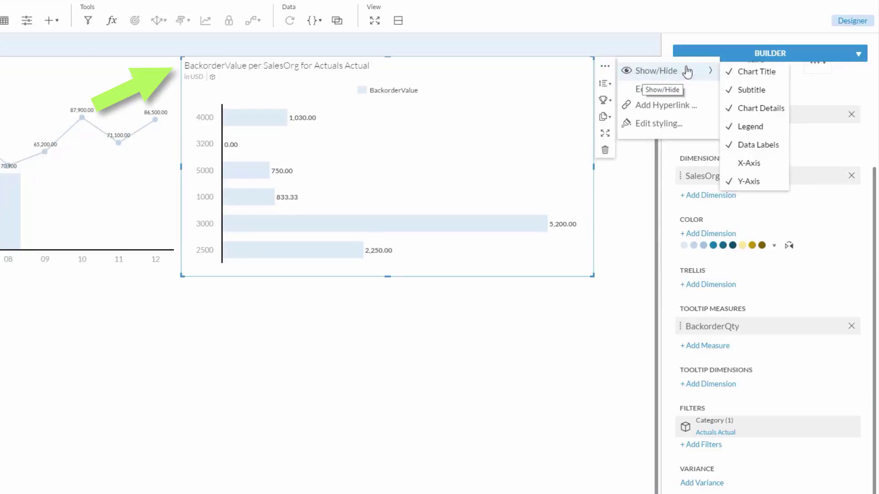
pyautogui.click(768, 73)
pyautogui.click(605, 66)
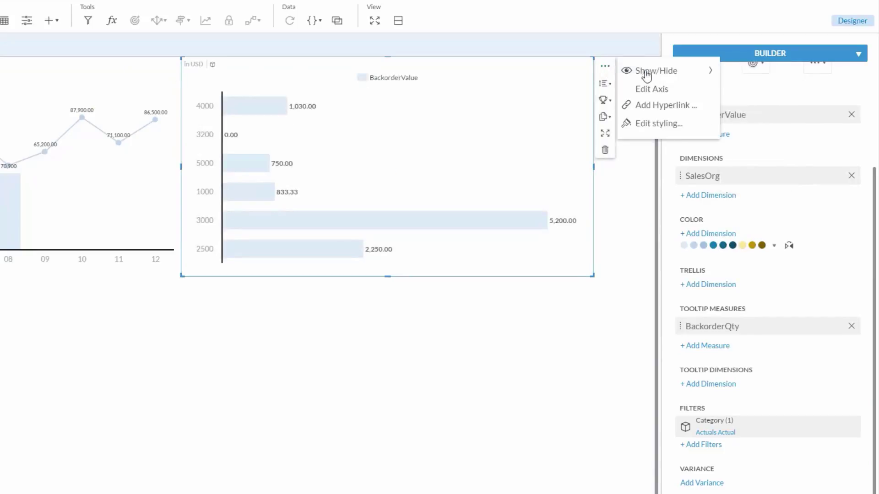
pyautogui.moveTo(664, 71)
pyautogui.click(774, 162)
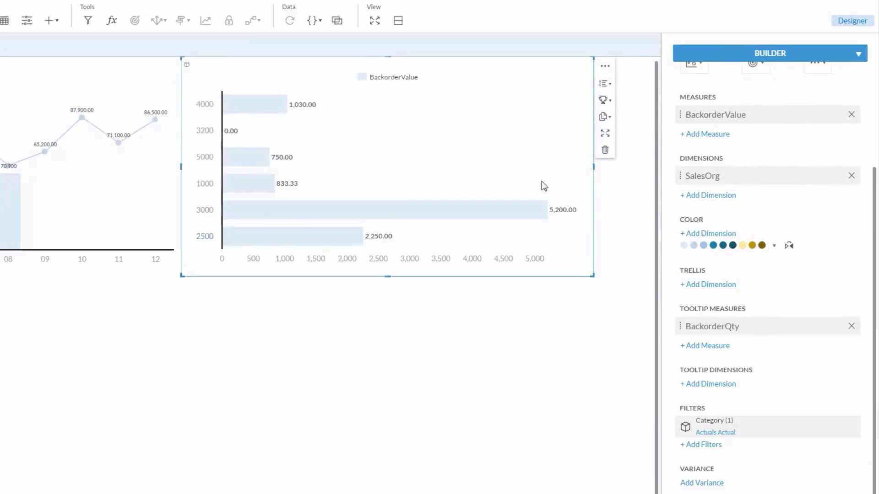
pyautogui.click(605, 66)
pyautogui.click(774, 162)
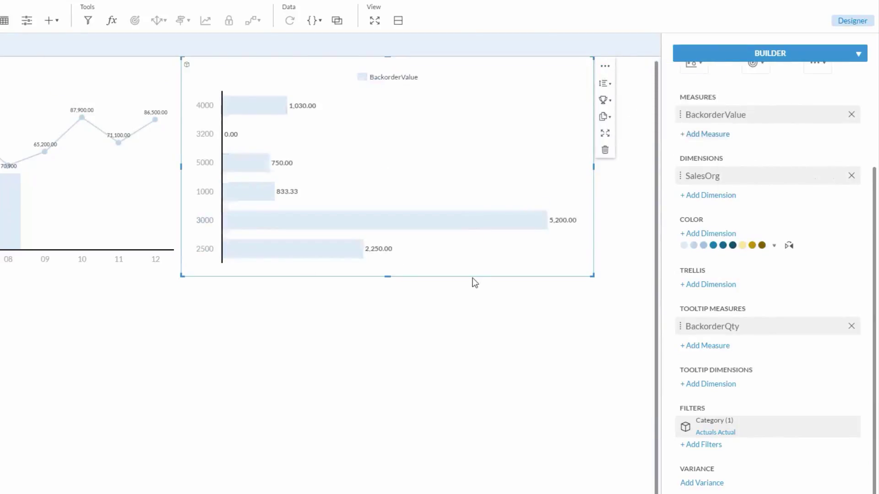
pyautogui.moveTo(471, 275); pyautogui.dragTo(473, 300)
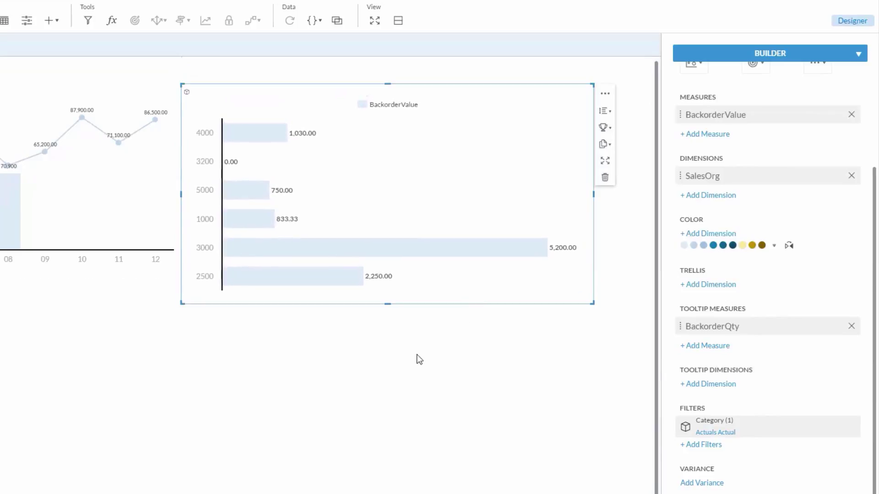
# Add a bold, centred text heading 'Current Backorders by Sales Organization' above the bar chart
pyautogui.click(416, 359)
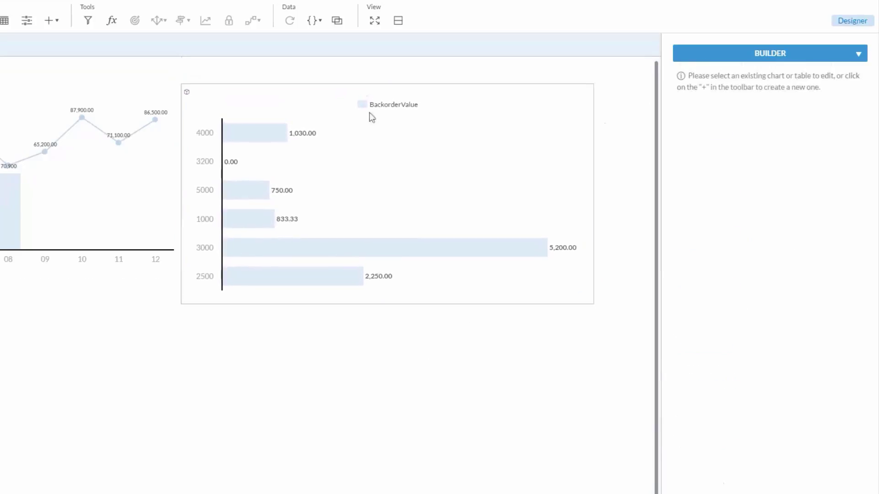
pyautogui.click(57, 21)
pyautogui.click(77, 98)
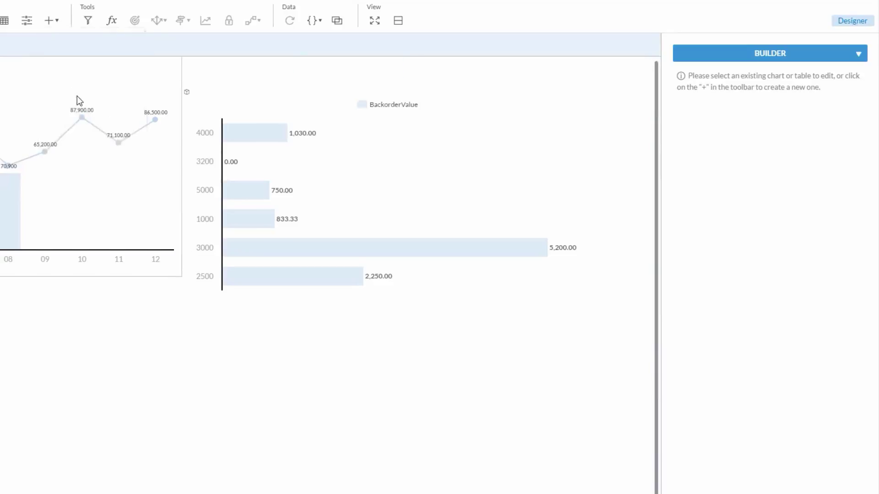
pyautogui.click(272, 69)
pyautogui.click(702, 392)
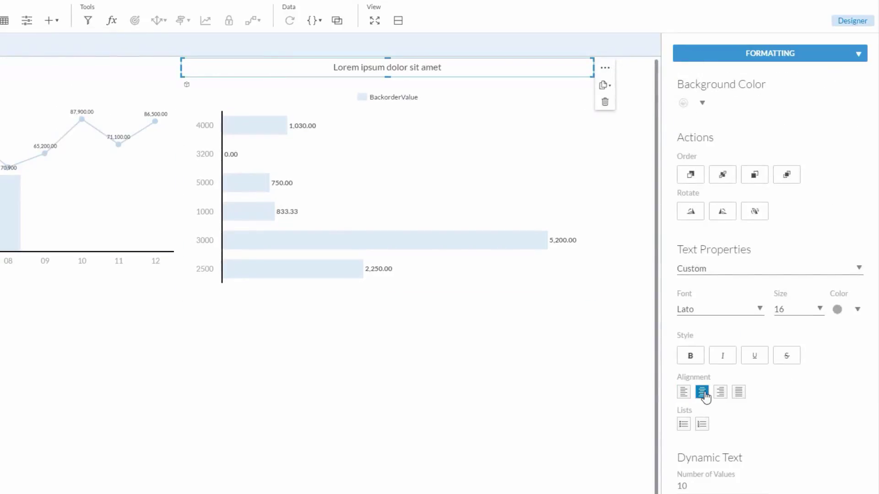
pyautogui.click(690, 356)
pyautogui.hotkey('ctrl', 'a')
pyautogui.write('Current Backorders by Sales Organization')
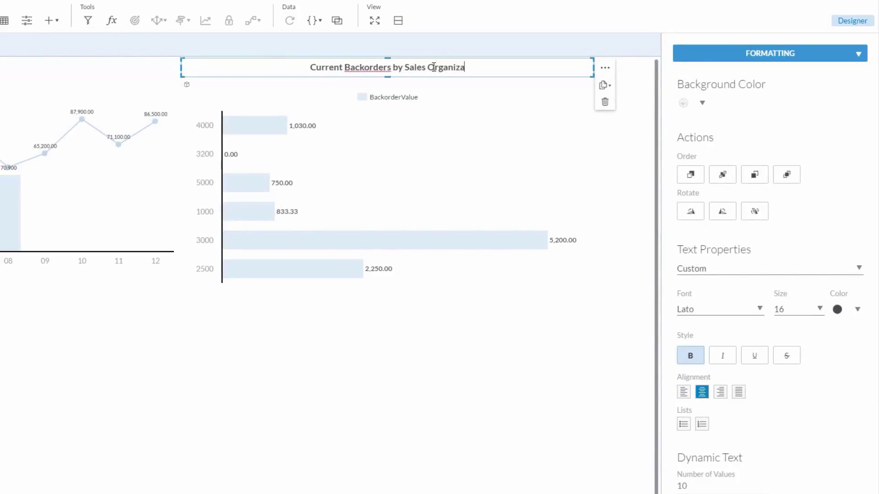
pyautogui.click(432, 305)
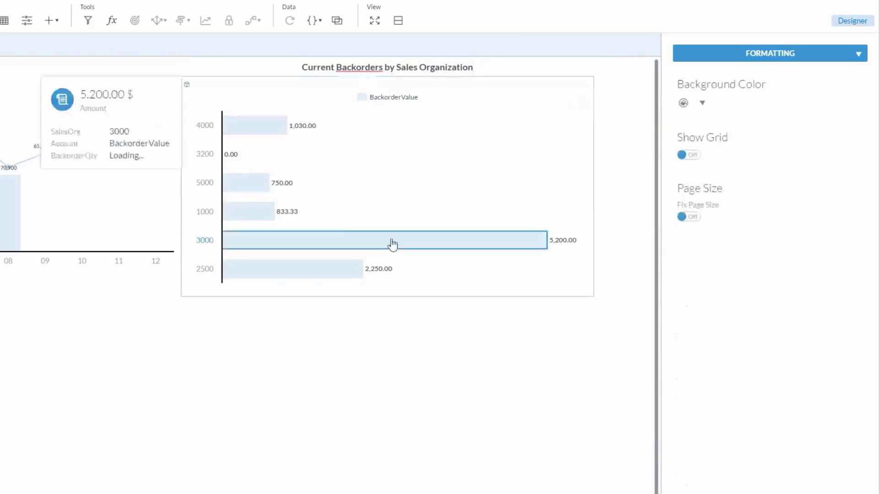
pyautogui.click(127, 277)
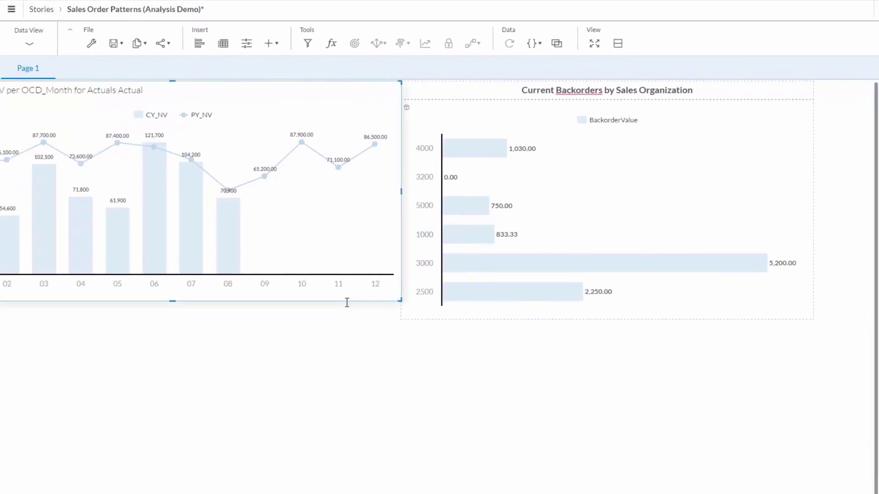
# Show the combo chart's title and rename it 'Current vs. Prior Year Net Sales'
pyautogui.click(353, 85)
pyautogui.moveTo(389, 91)
pyautogui.click(556, 224)
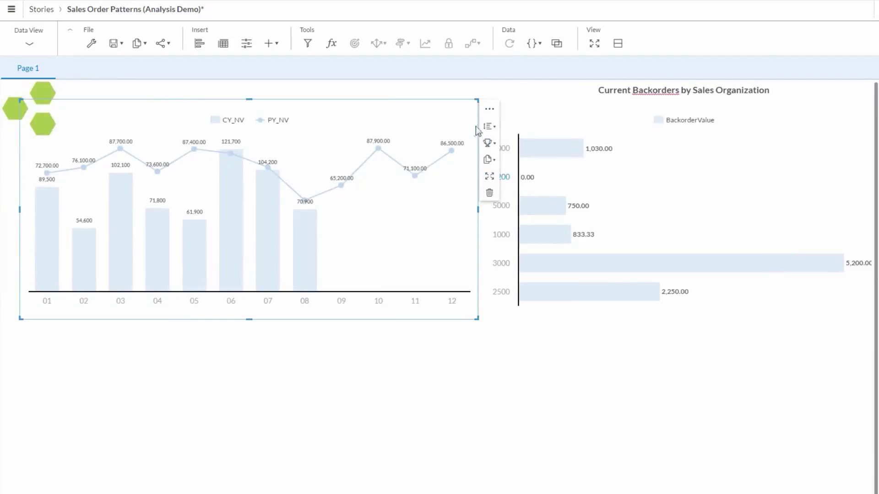
pyautogui.click(489, 109)
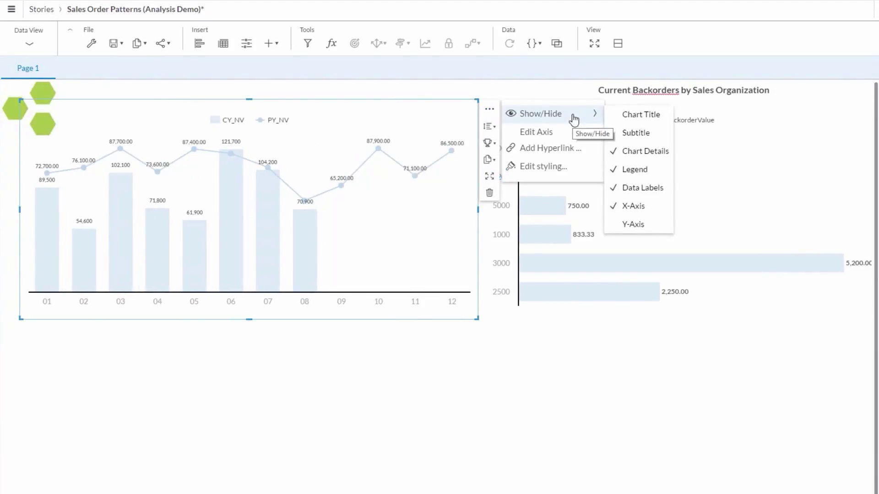
pyautogui.click(683, 256)
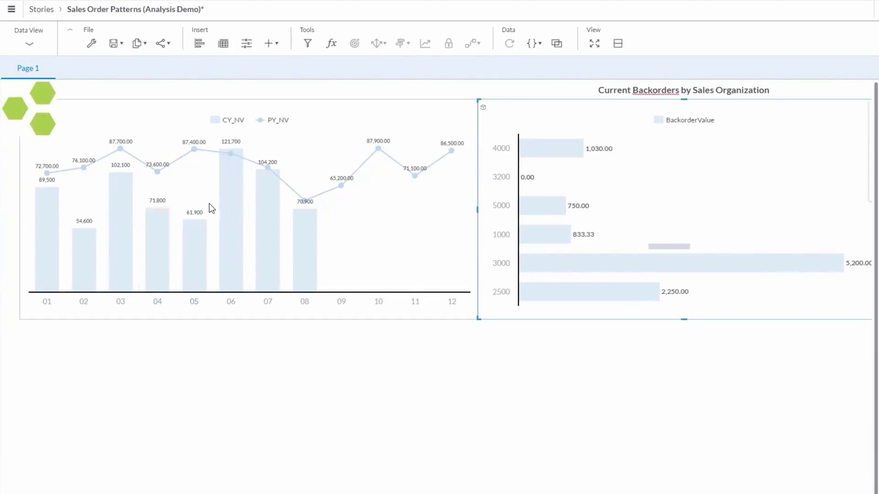
pyautogui.doubleClick(374, 90)
pyautogui.write('Current vs. Prior Year Net Sales')
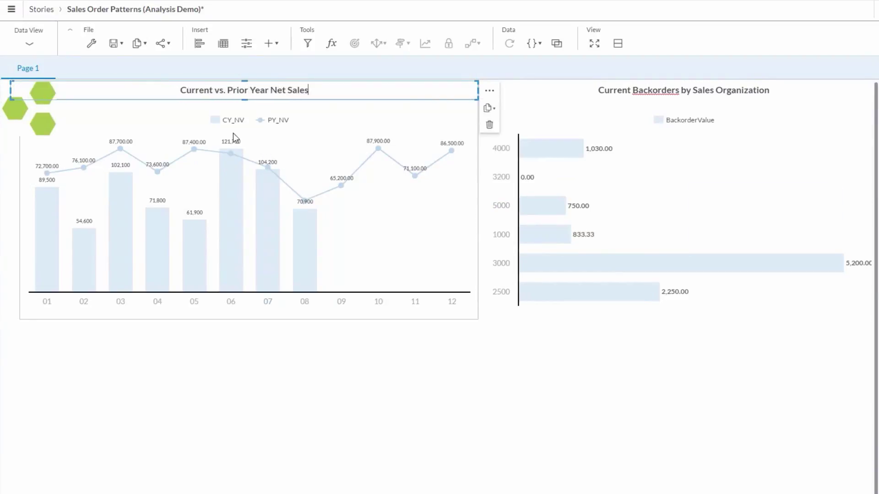
pyautogui.press('Return')
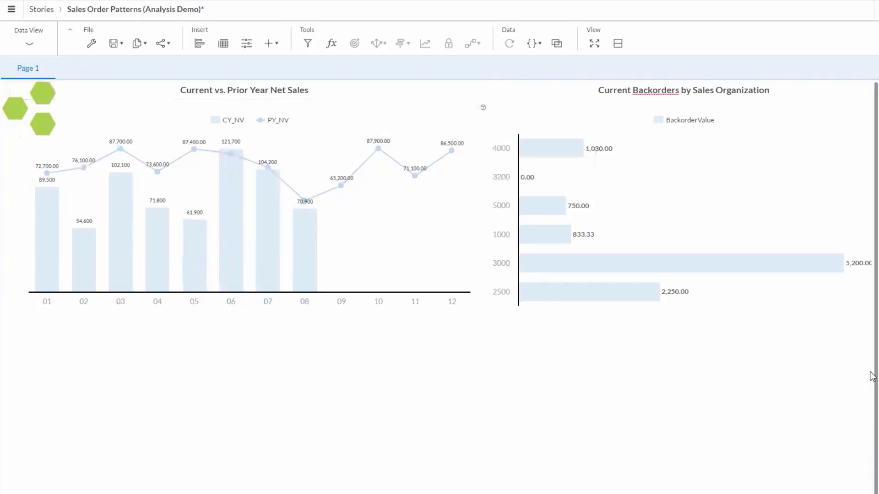
# Insert a new chart using the SalesOrders model as its data source
pyautogui.click(552, 148)
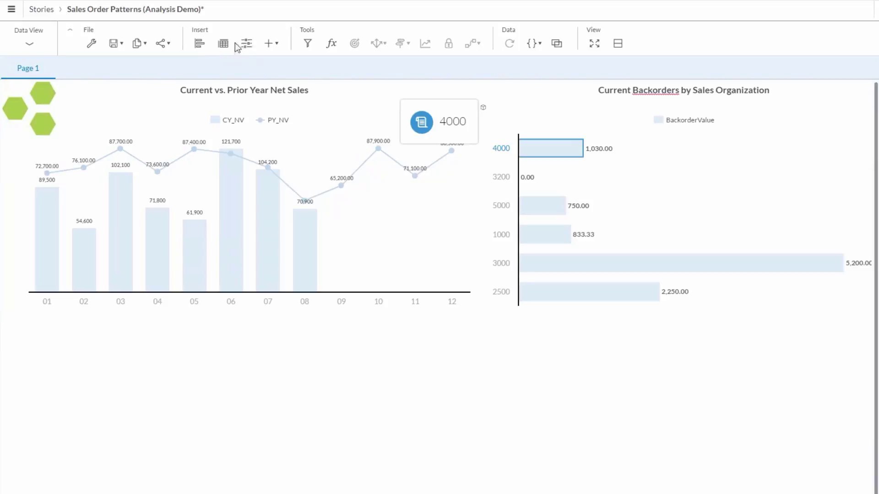
pyautogui.click(201, 45)
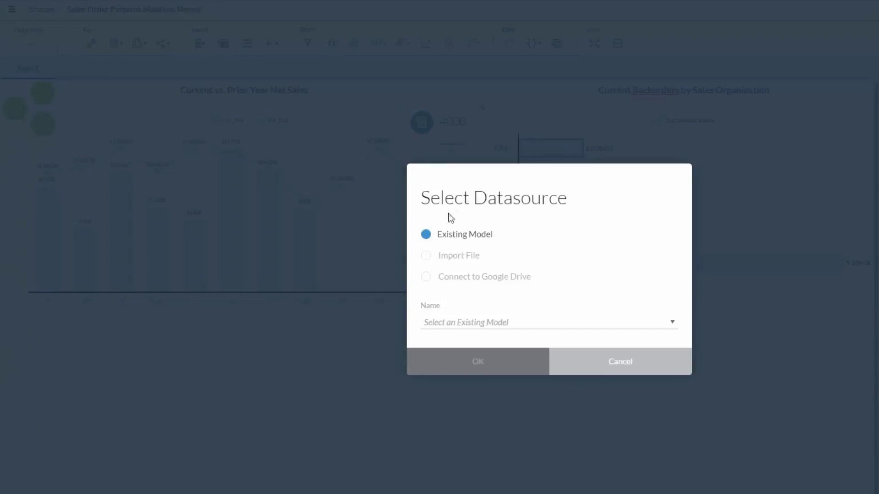
pyautogui.click(493, 323)
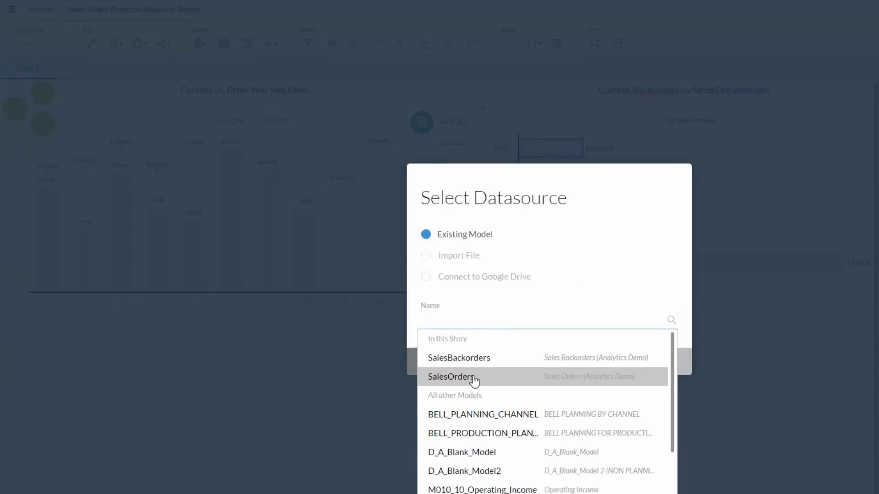
pyautogui.click(474, 378)
pyautogui.click(479, 365)
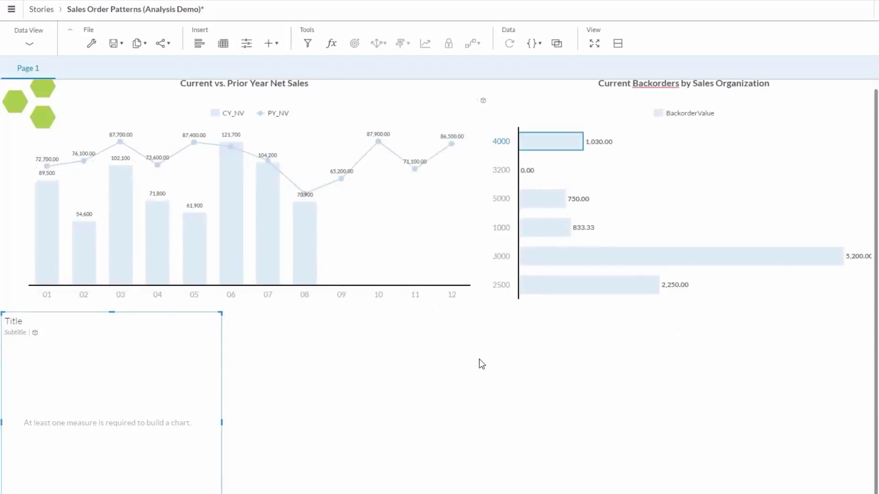
# Make the chart a pie chart of CY_NV split by DistChannel
pyautogui.click(818, 225)
pyautogui.click(695, 276)
pyautogui.click(702, 402)
pyautogui.click(696, 272)
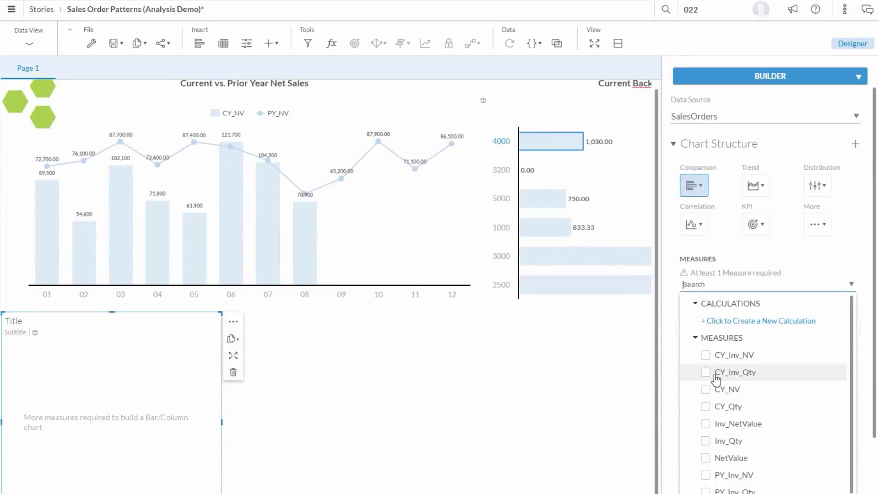
pyautogui.click(706, 390)
pyautogui.click(818, 225)
pyautogui.click(811, 285)
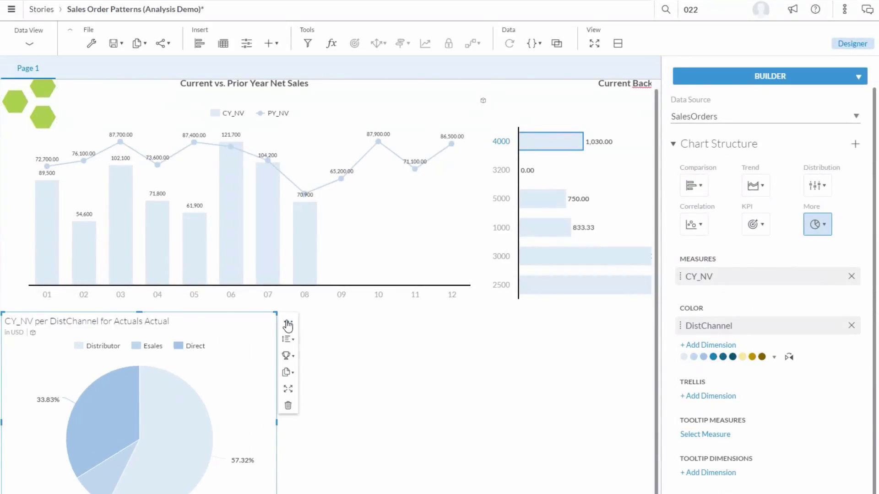
# Move the pie chart slightly right and down and add a text box above it
pyautogui.click(290, 322)
pyautogui.click(284, 353)
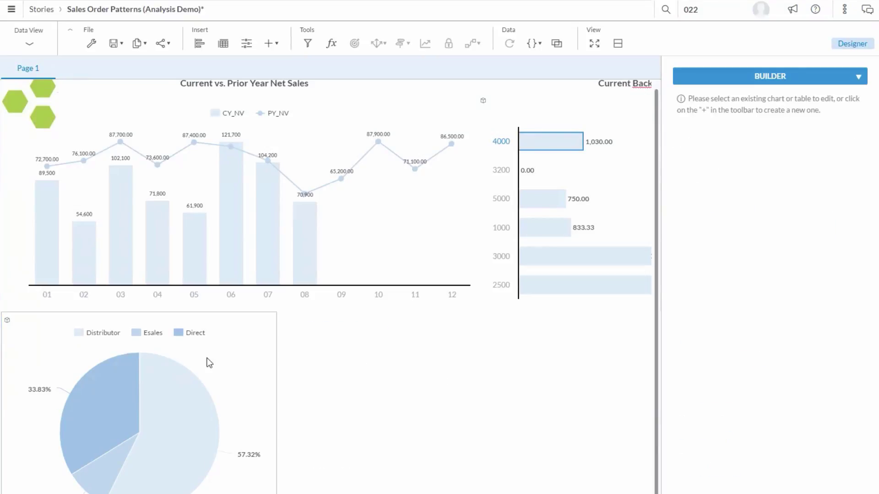
pyautogui.click(256, 375)
pyautogui.moveTo(256, 375); pyautogui.dragTo(275, 391)
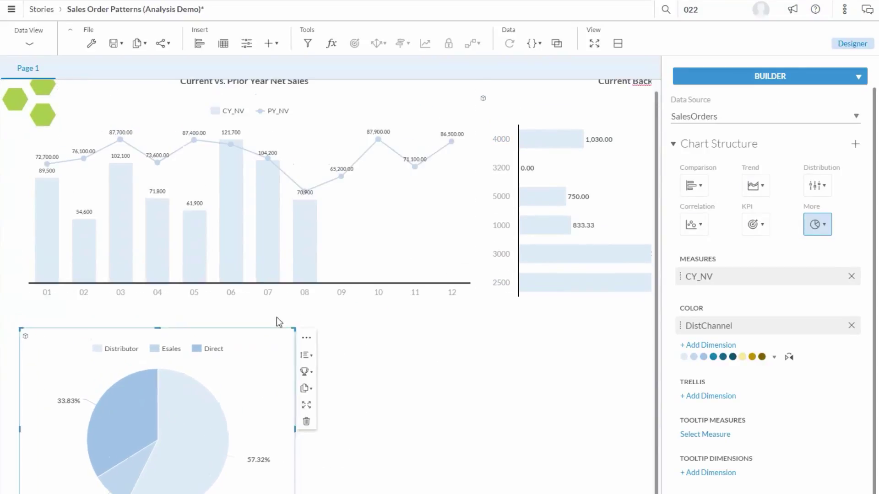
pyautogui.click(277, 44)
pyautogui.click(297, 120)
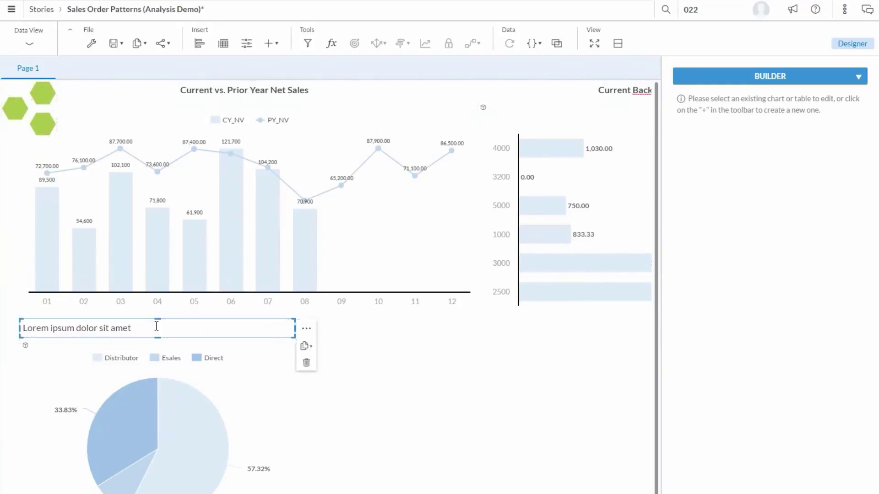
# Replace the placeholder text with 'Net Sales By Distribution Channel'
pyautogui.hotkey('ctrl', 'a')
pyautogui.press('BackSpace')
pyautogui.write('Net Sales By Distribution Channel')
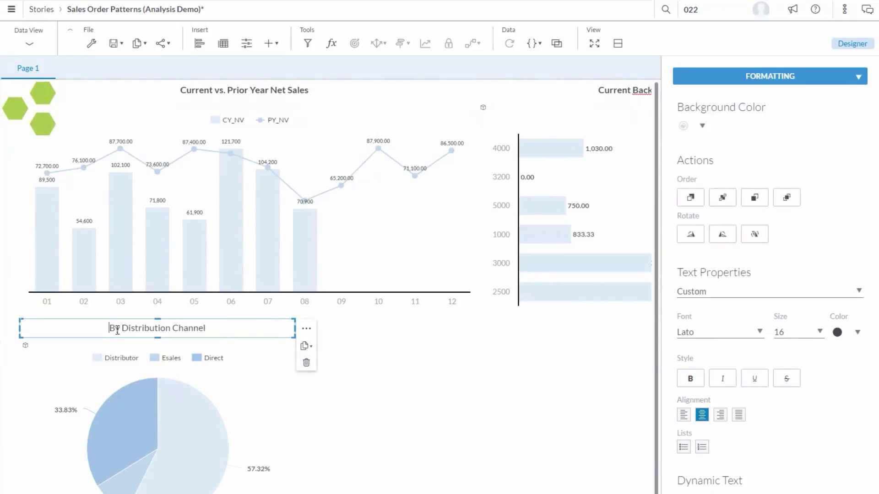
pyautogui.click(294, 386)
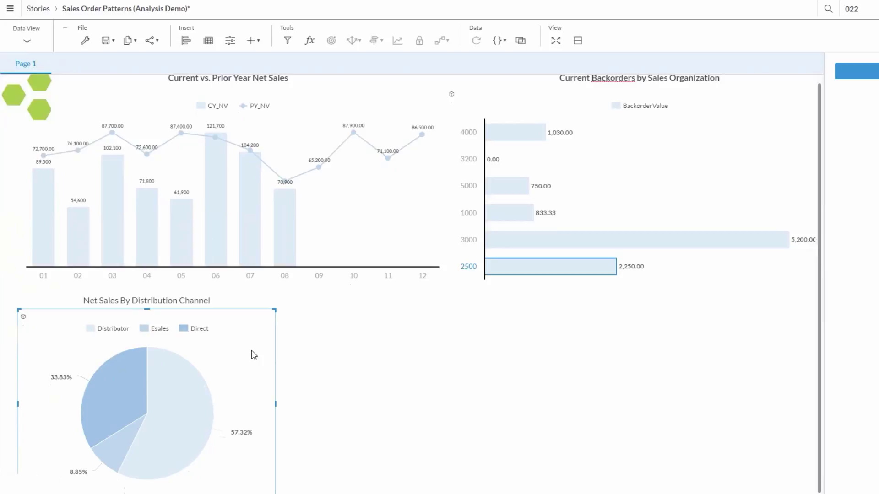
# Duplicate the distribution-channel pie chart and place the copy to its right
pyautogui.click(251, 350)
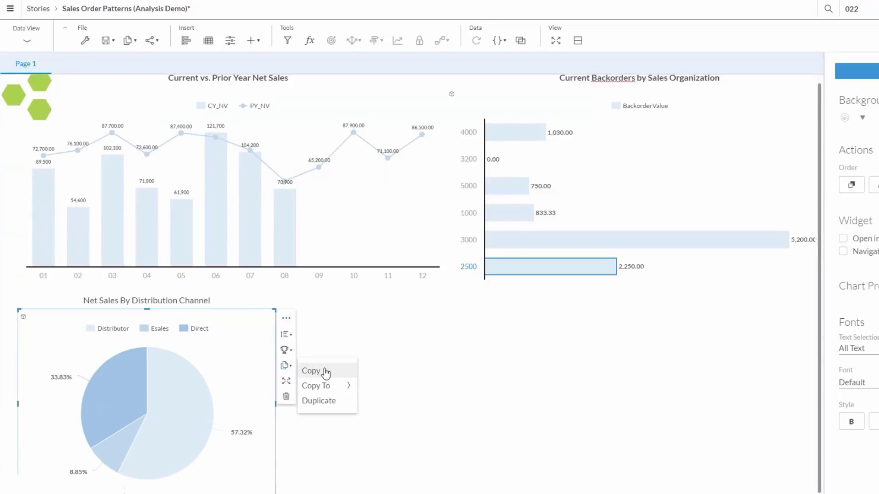
pyautogui.click(321, 401)
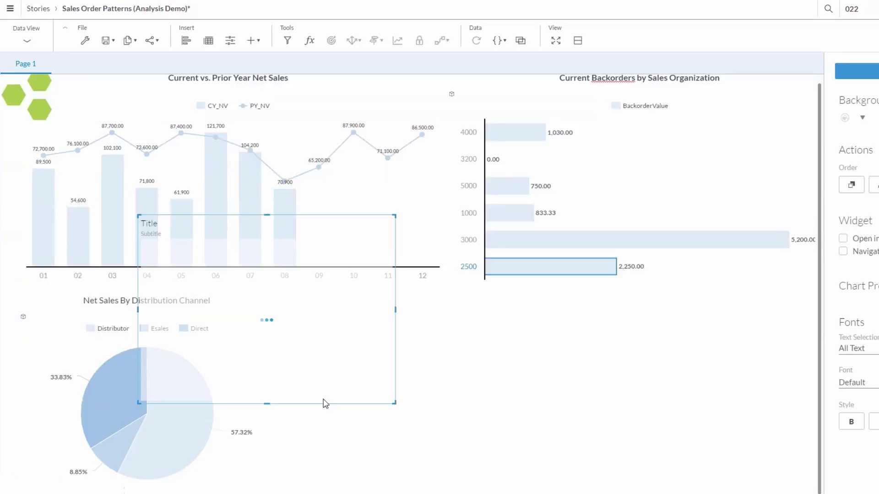
pyautogui.moveTo(353, 403); pyautogui.dragTo(379, 420)
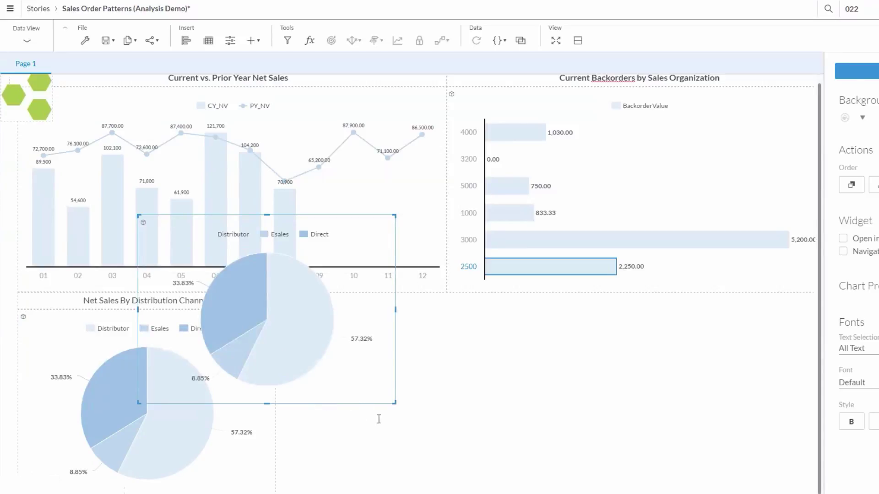
pyautogui.moveTo(437, 455); pyautogui.dragTo(433, 456)
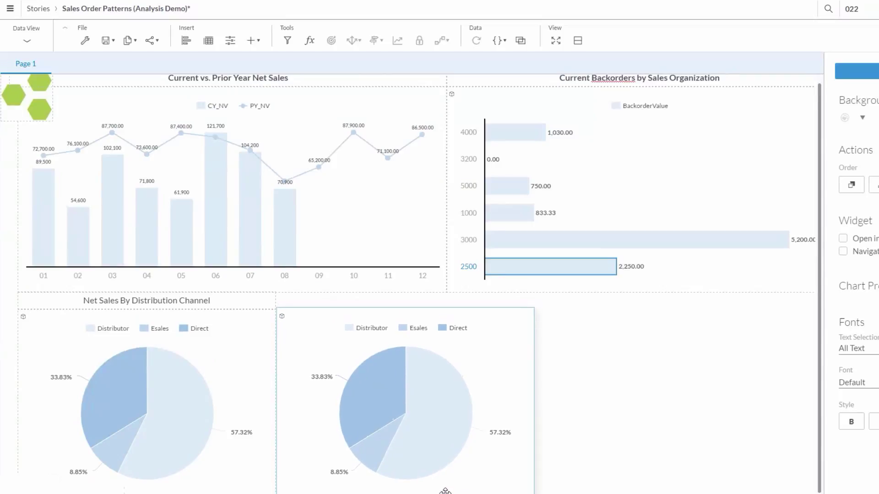
# Replace DistChannel with SalesGroup as the copied pie's slice dimension
pyautogui.click(372, 453)
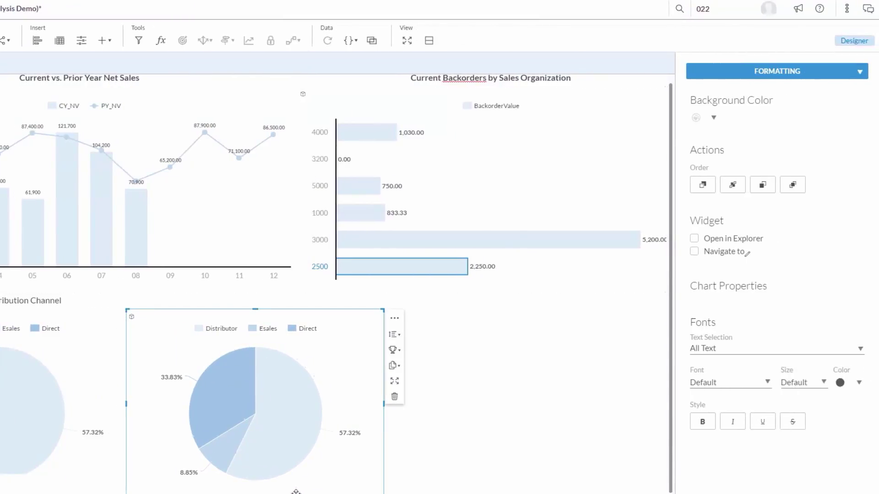
pyautogui.click(814, 75)
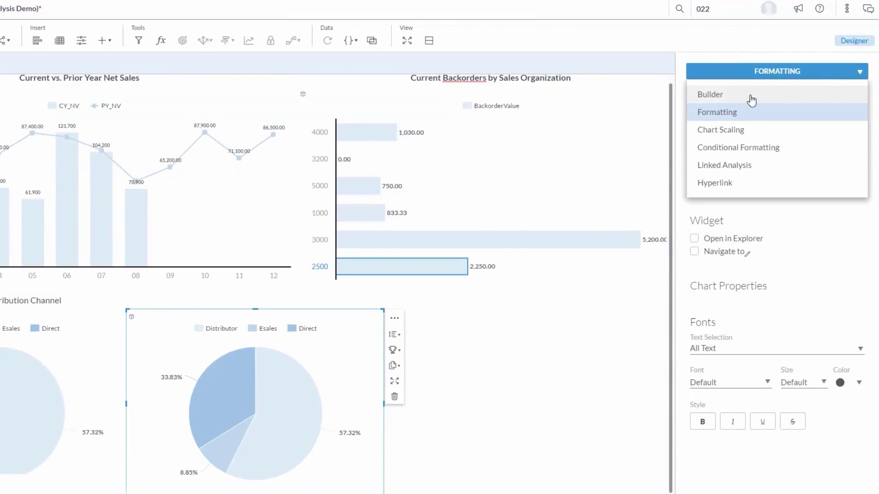
pyautogui.click(751, 97)
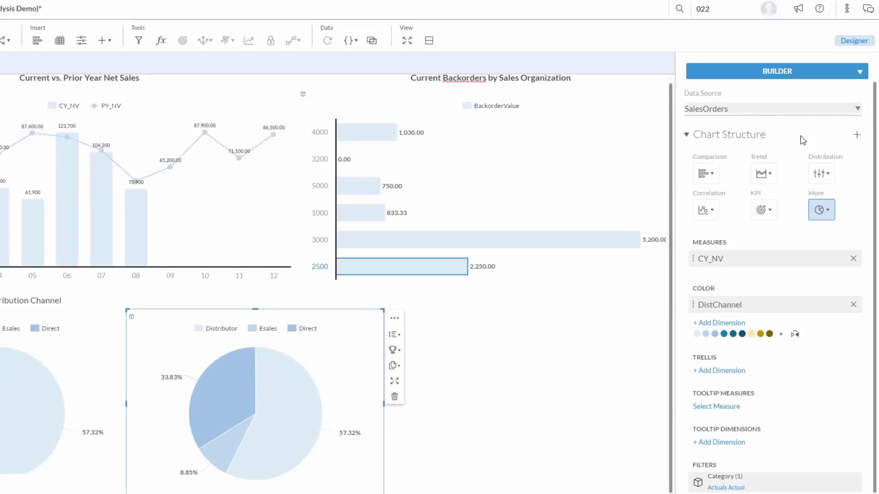
pyautogui.click(854, 305)
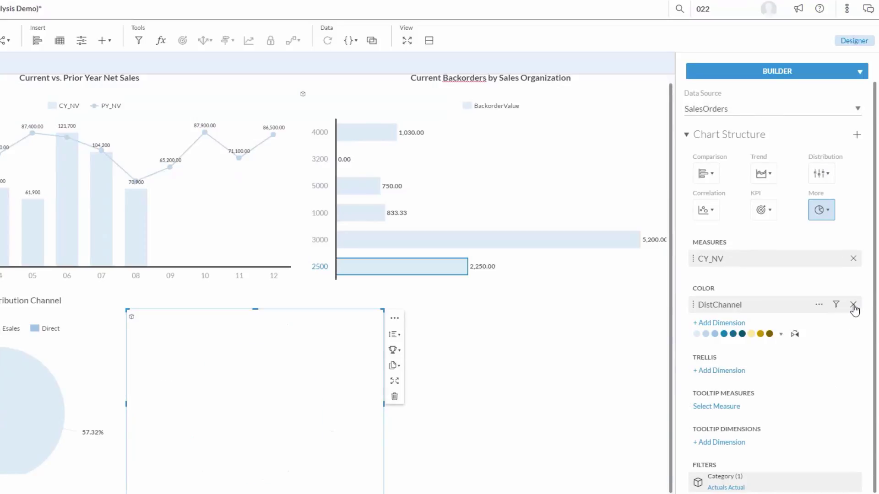
pyautogui.click(713, 313)
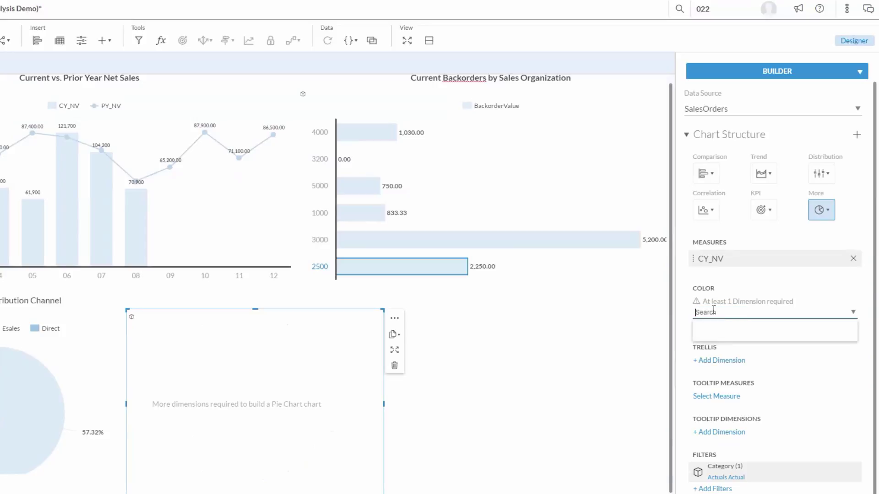
pyautogui.scroll(-5, 824, 412)
pyautogui.scroll(-2, 865, 438)
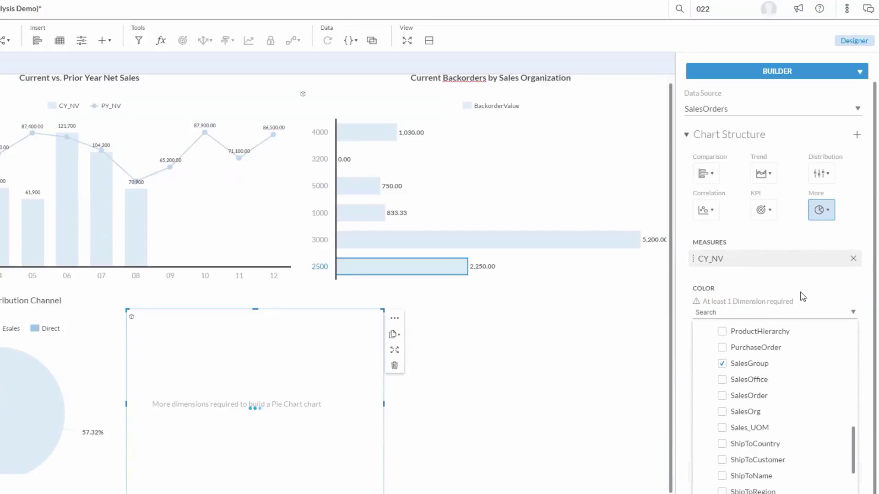
pyautogui.click(790, 303)
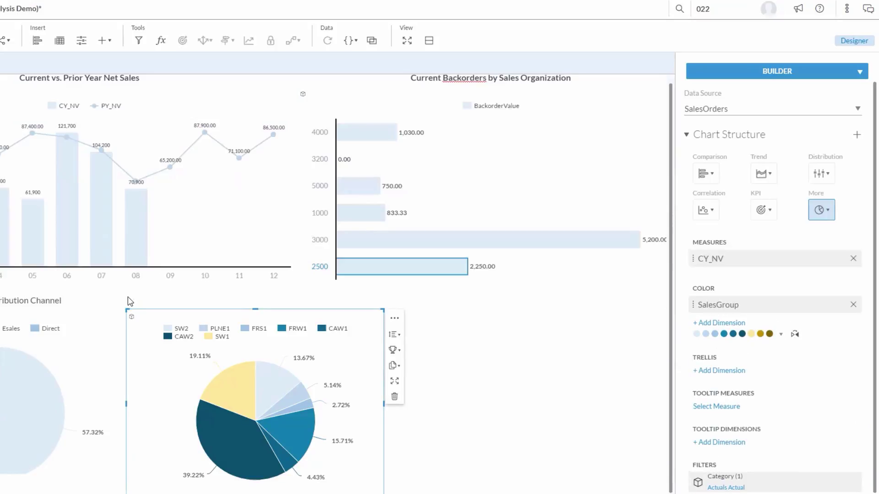
# Retitle the copied pie 'Net Sales By Sales Group'
pyautogui.click(125, 300)
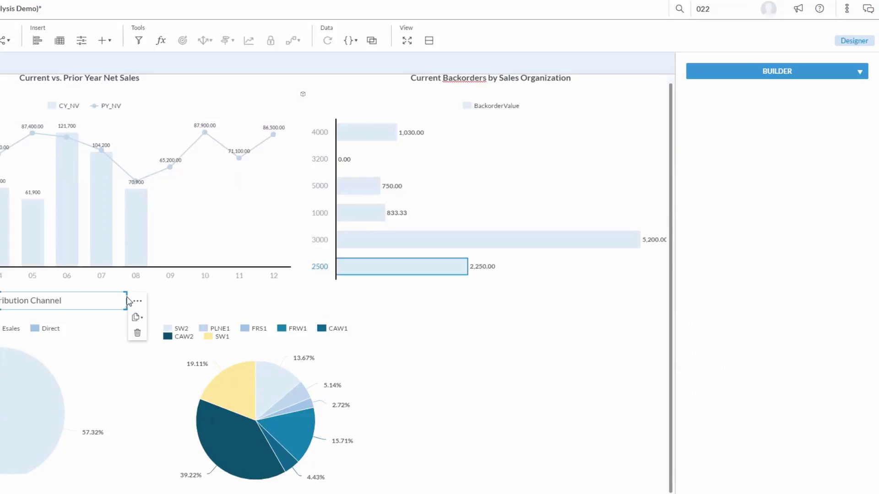
pyautogui.click(142, 317)
pyautogui.click(175, 353)
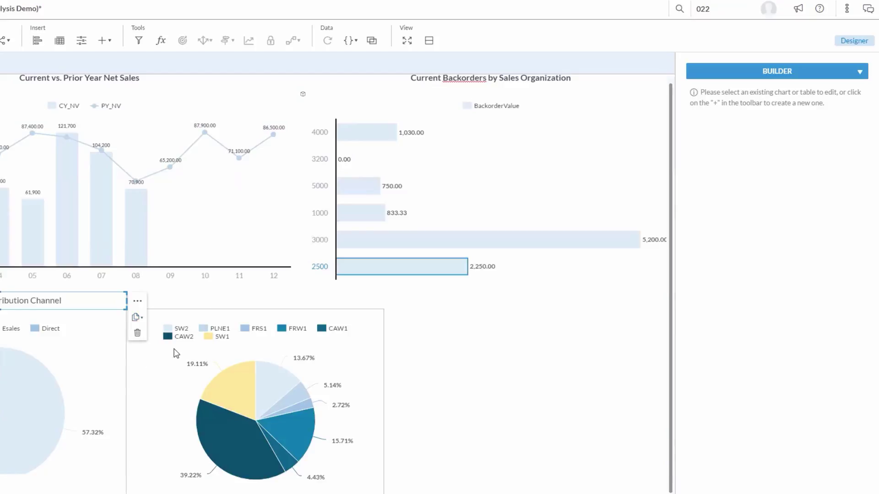
pyautogui.click(309, 293)
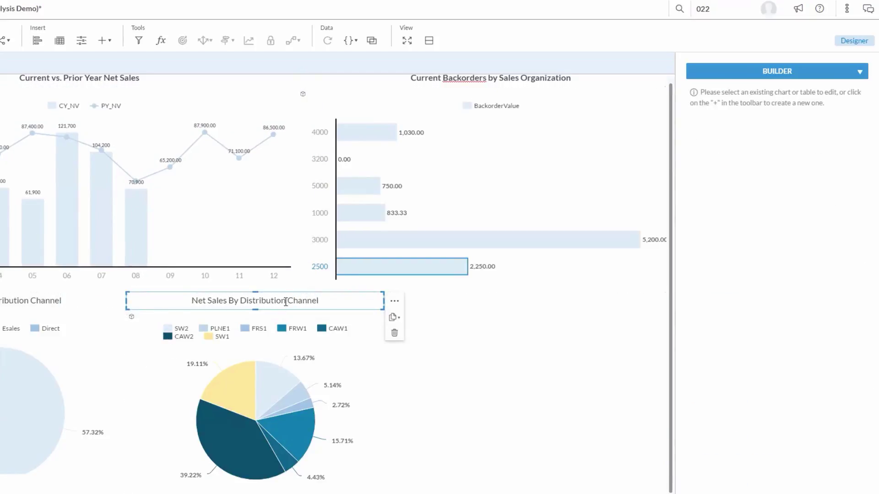
pyautogui.doubleClick(352, 294)
pyautogui.press('BackSpace')
pyautogui.press('BackSpace')
pyautogui.press('BackSpace')
pyautogui.press('BackSpace')
pyautogui.press('BackSpace')
pyautogui.press('BackSpace')
pyautogui.press('BackSpace')
pyautogui.press('BackSpace')
pyautogui.press('BackSpace')
pyautogui.press('BackSpace')
pyautogui.press('BackSpace')
pyautogui.press('BackSpace')
pyautogui.press('BackSpace')
pyautogui.press('BackSpace')
pyautogui.press('BackSpace')
pyautogui.press('BackSpace')
pyautogui.press('BackSpace')
pyautogui.press('BackSpace')
pyautogui.press('BackSpace')
pyautogui.press('BackSpace')
pyautogui.write('Sales Group')
pyautogui.click(457, 330)
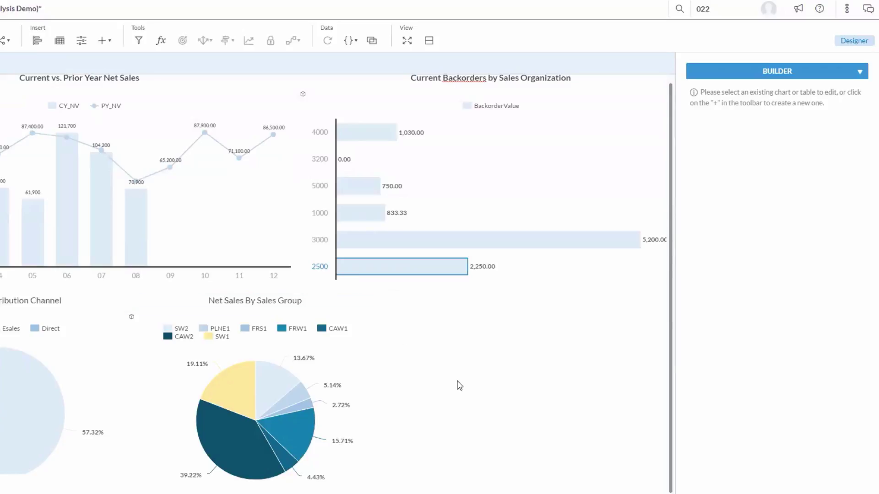
pyautogui.click(353, 345)
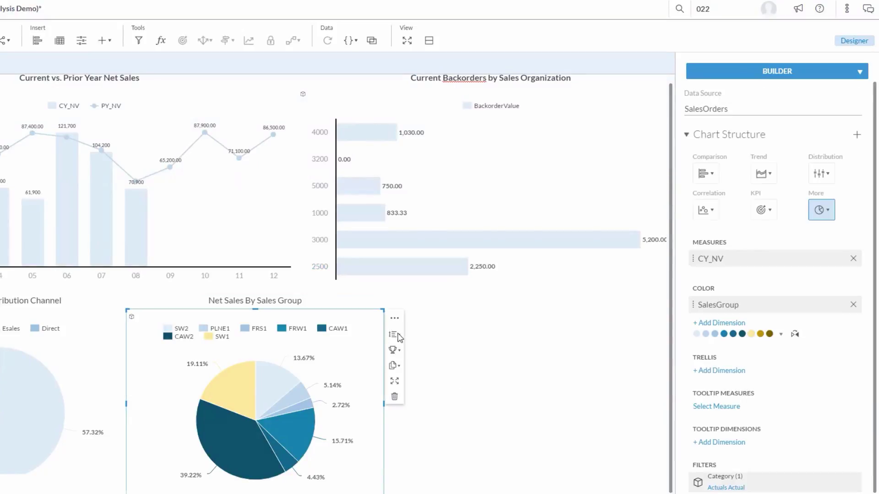
# Duplicate the sales group pie, place it to the right, and split it by MaterialGroup
pyautogui.click(393, 365)
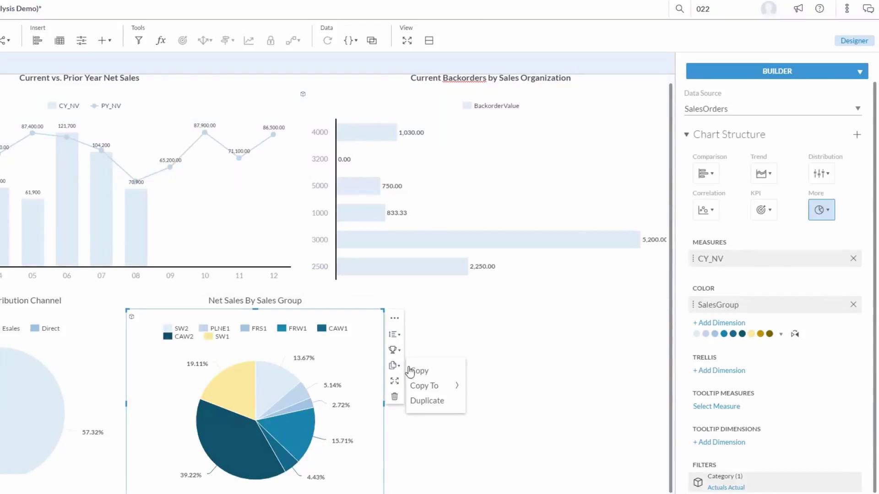
pyautogui.click(427, 402)
pyautogui.moveTo(428, 401); pyautogui.dragTo(572, 493)
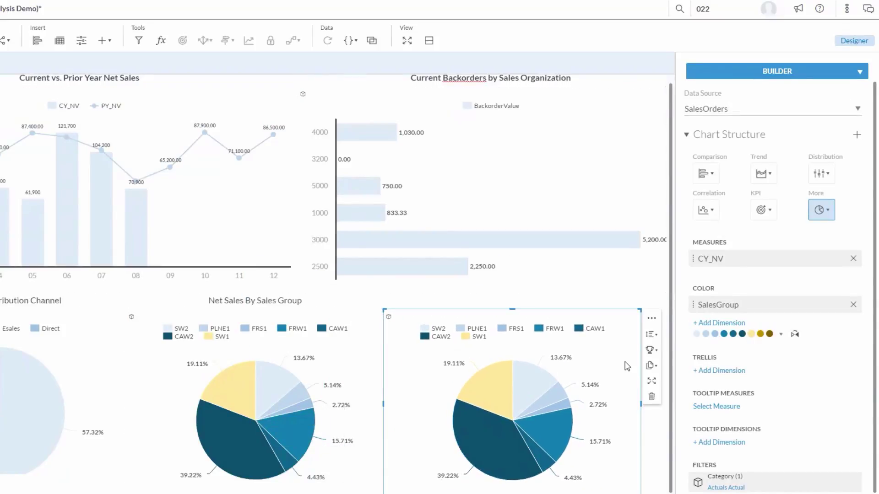
pyautogui.click(853, 305)
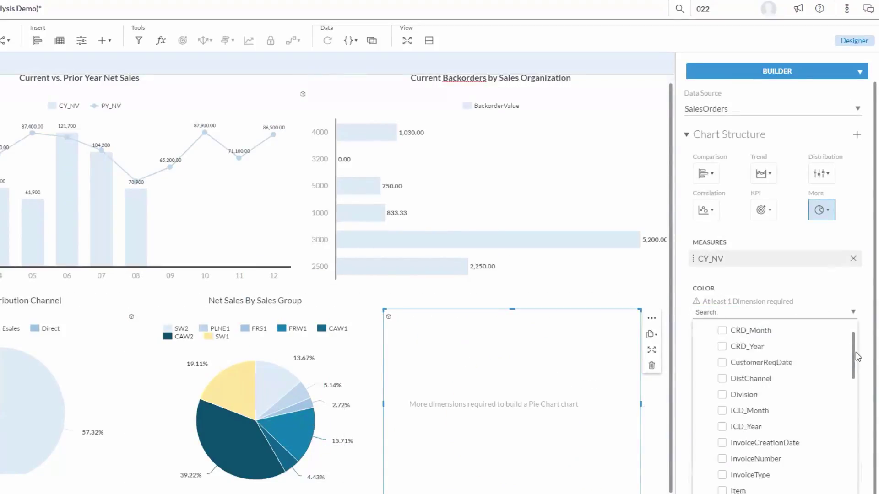
pyautogui.moveTo(853, 353); pyautogui.dragTo(864, 390)
pyautogui.click(722, 424)
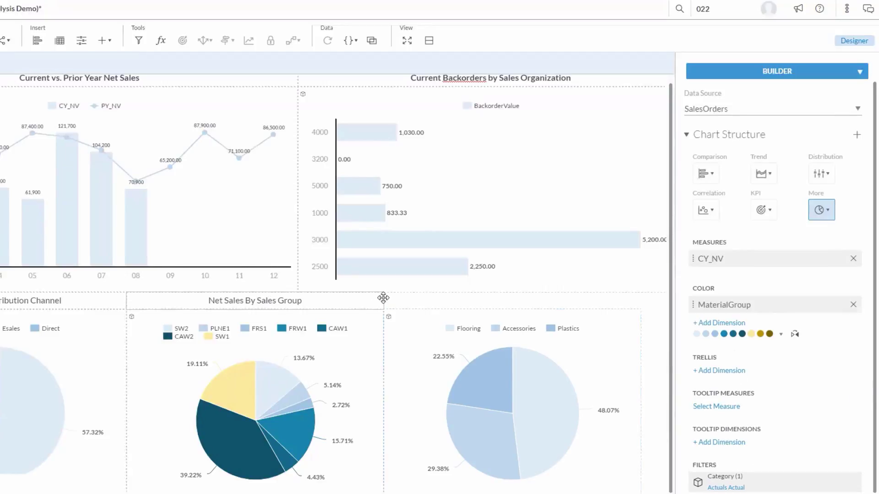
# Retitle the new pie 'Net Sales By Material Group'
pyautogui.click(381, 301)
pyautogui.doubleClick(492, 302)
pyautogui.click(535, 301)
pyautogui.press('BackSpace')
pyautogui.press('BackSpace')
pyautogui.press('BackSpace')
pyautogui.press('BackSpace')
pyautogui.press('BackSpace')
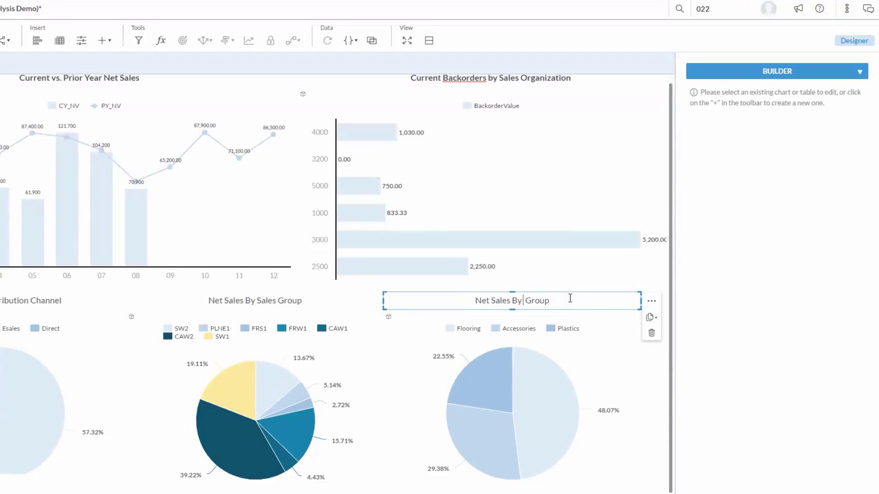
pyautogui.write('Material')
pyautogui.click(189, 334)
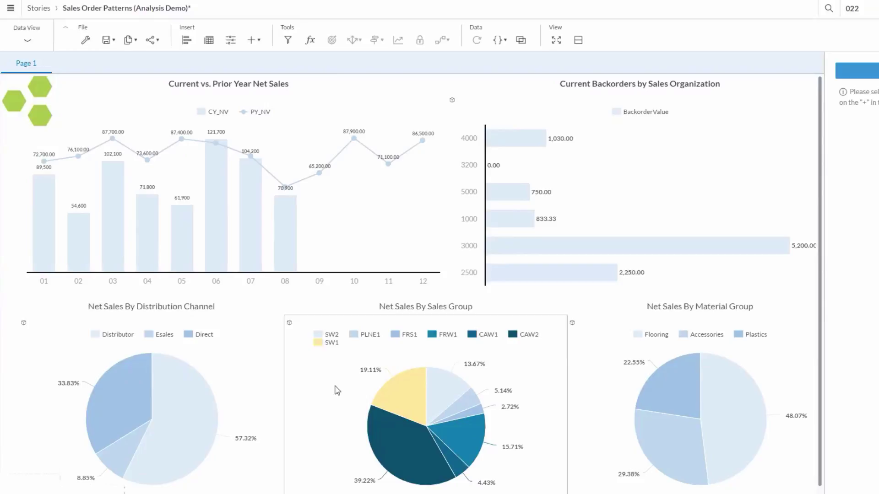
# Set the net sales combo chart's linked analysis to Linked chart set, excluding the BackorderValue chart
pyautogui.click(393, 220)
pyautogui.click(856, 71)
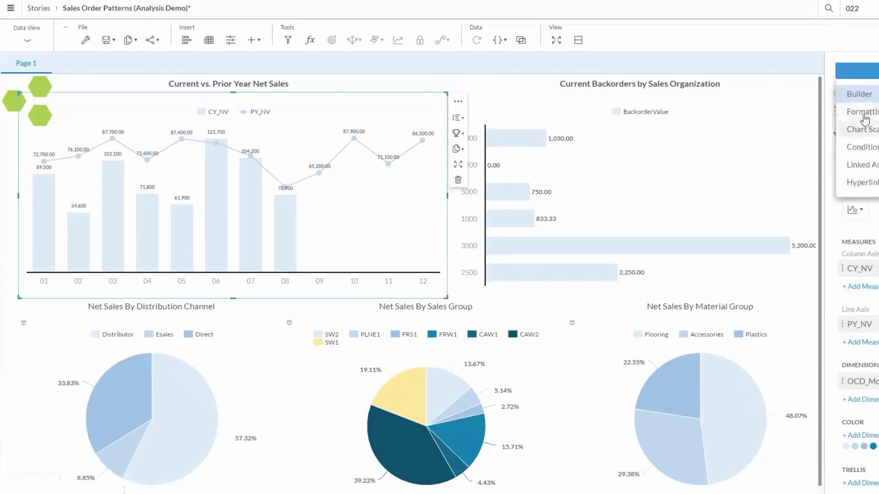
pyautogui.click(727, 165)
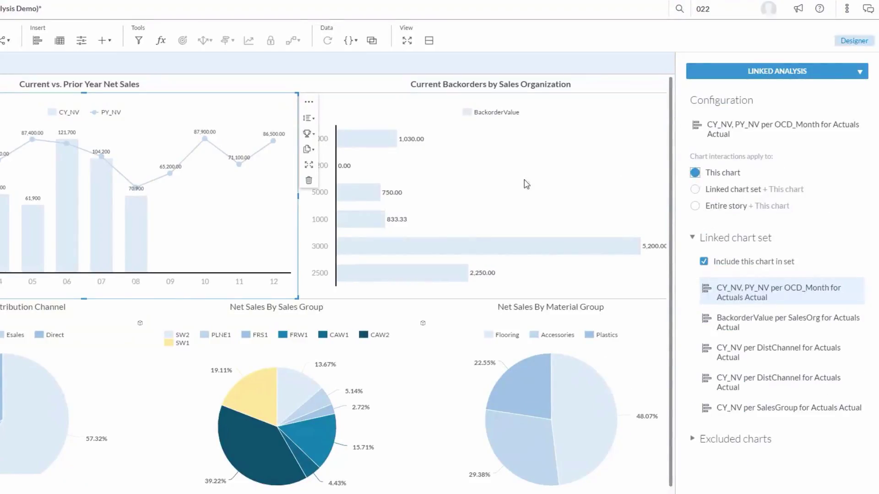
pyautogui.click(695, 189)
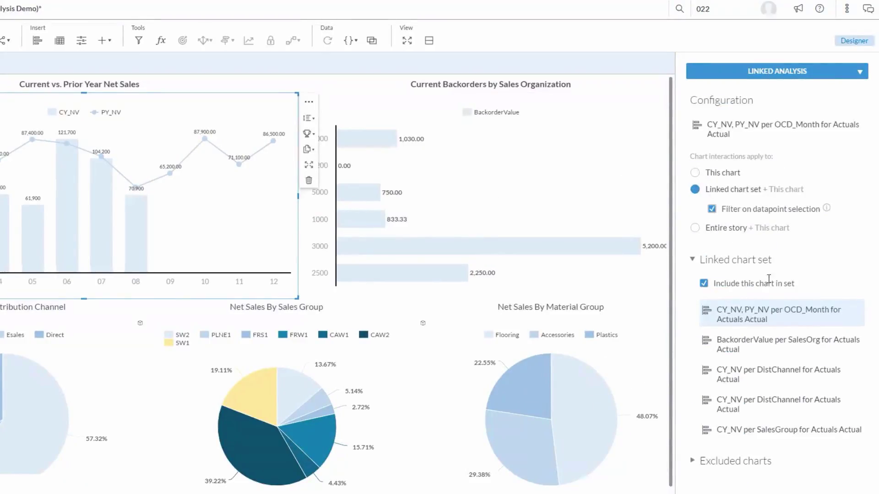
pyautogui.click(746, 349)
pyautogui.click(704, 262)
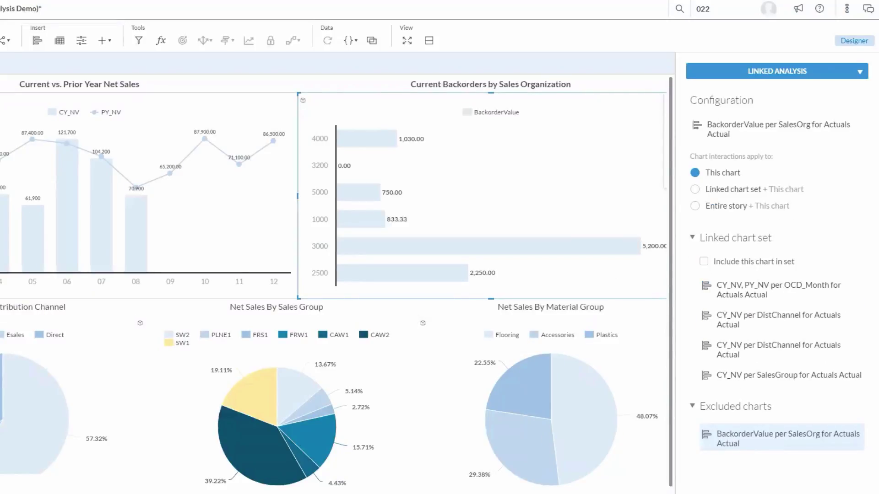
pyautogui.click(854, 40)
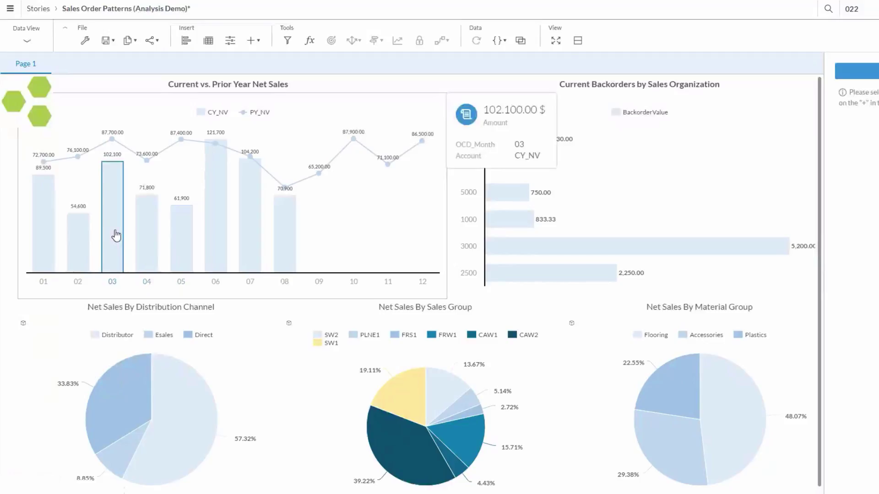
# Exclude month 03 from the combo chart and filter the pies to month 07
pyautogui.click(116, 239)
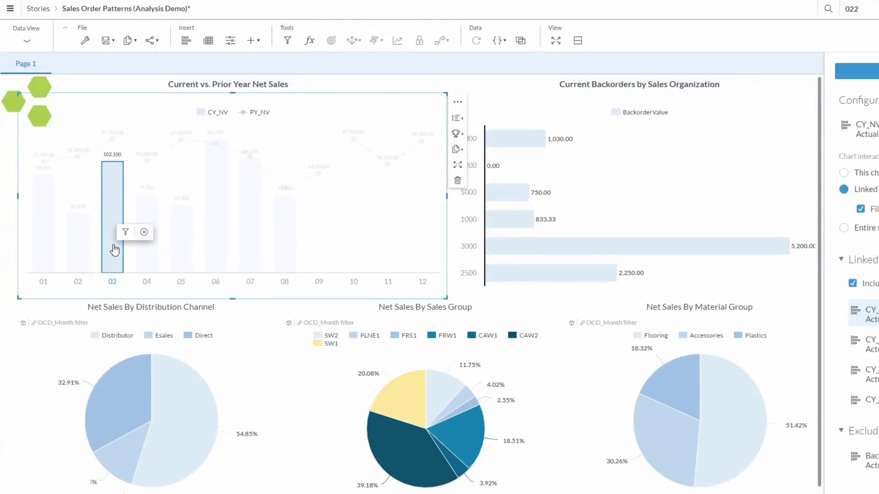
pyautogui.click(144, 233)
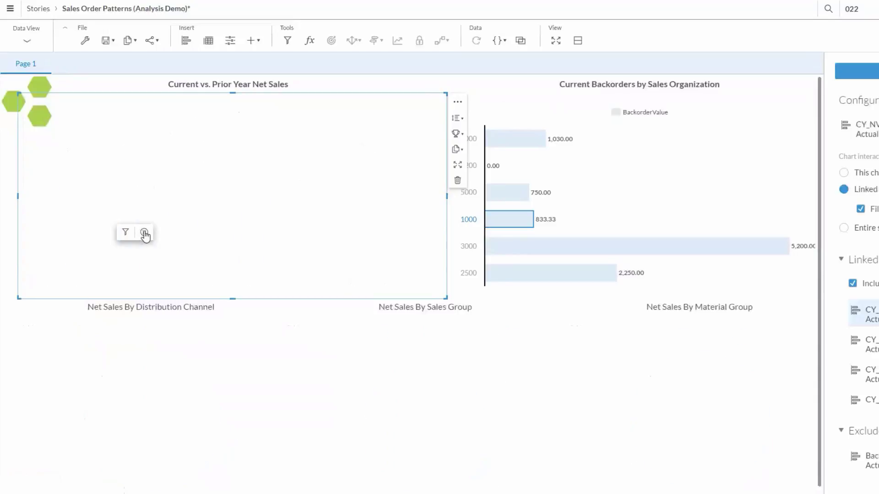
pyautogui.moveTo(269, 239)
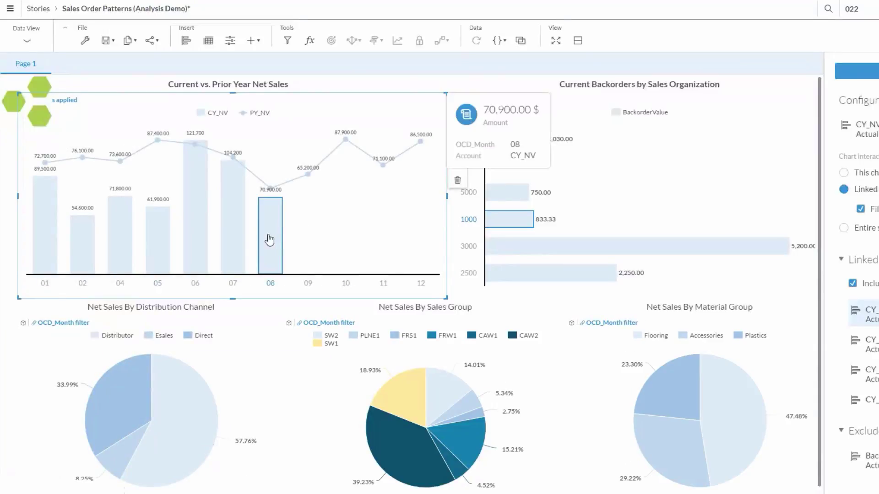
pyautogui.click(234, 240)
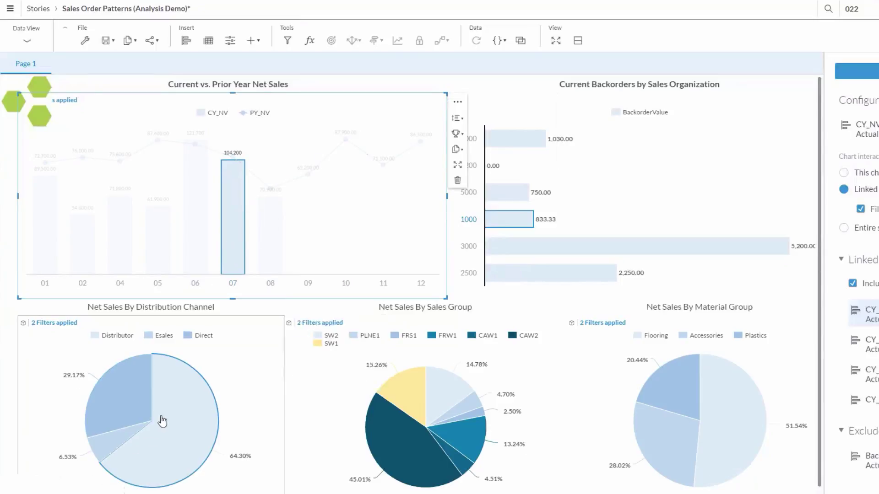
# Try filtering the pies by months 06, 07 and 08, finishing with month 08 alone
pyautogui.moveTo(642, 420)
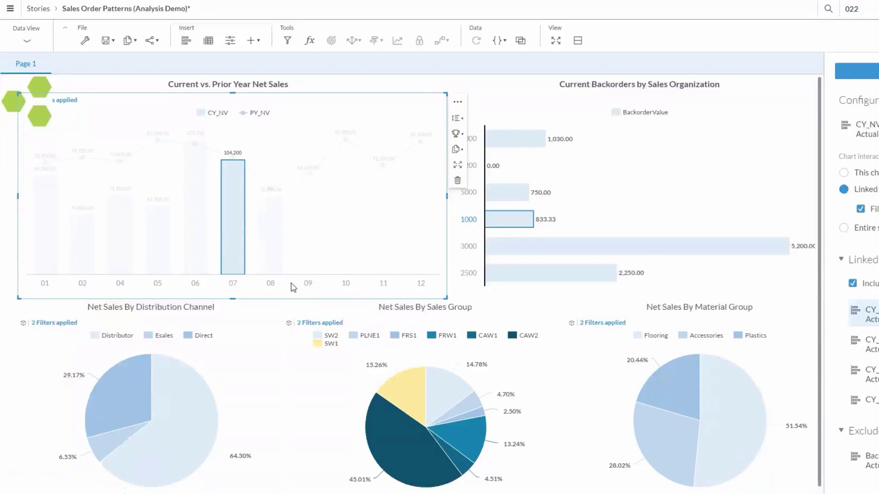
pyautogui.keyDown('ctrl'); pyautogui.click(268, 243); pyautogui.keyUp('ctrl')
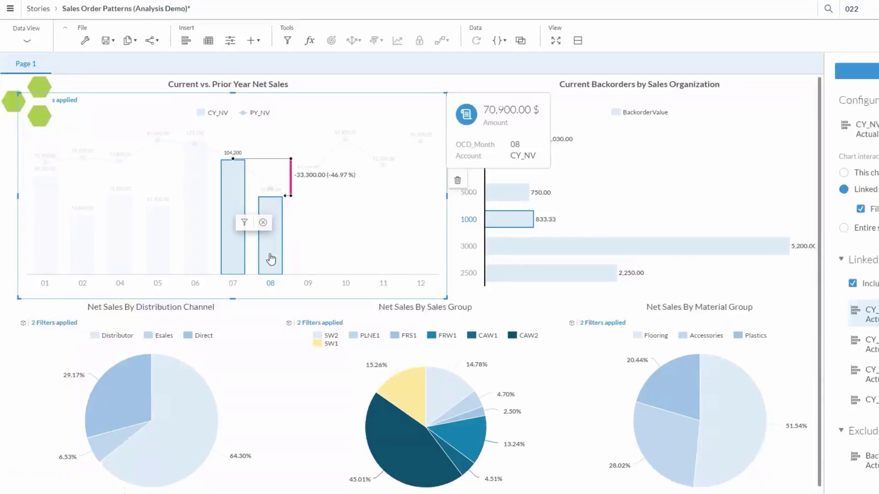
pyautogui.keyDown('ctrl'); pyautogui.click(271, 259); pyautogui.keyUp('ctrl')
pyautogui.keyDown('ctrl'); pyautogui.click(202, 255); pyautogui.keyUp('ctrl')
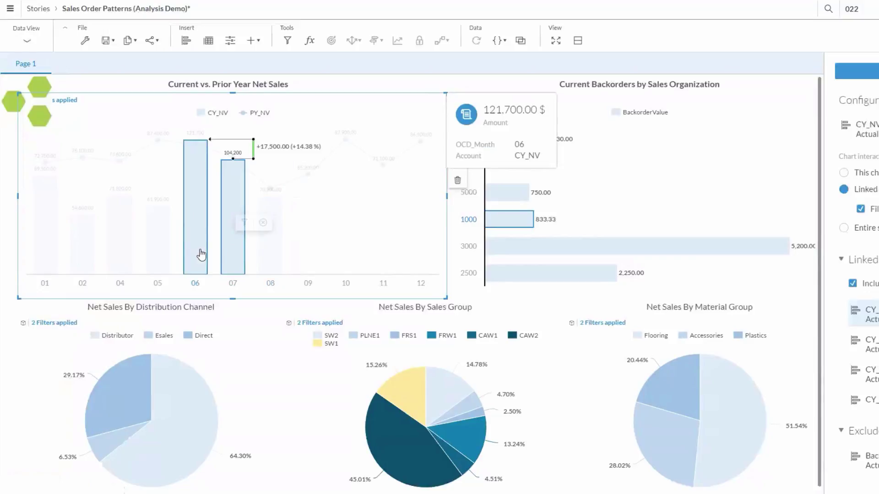
pyautogui.click(205, 235)
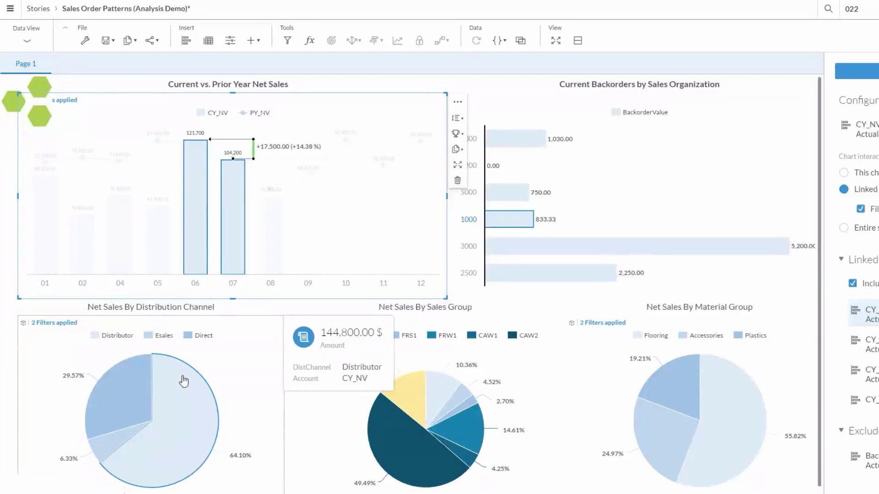
pyautogui.moveTo(142, 414)
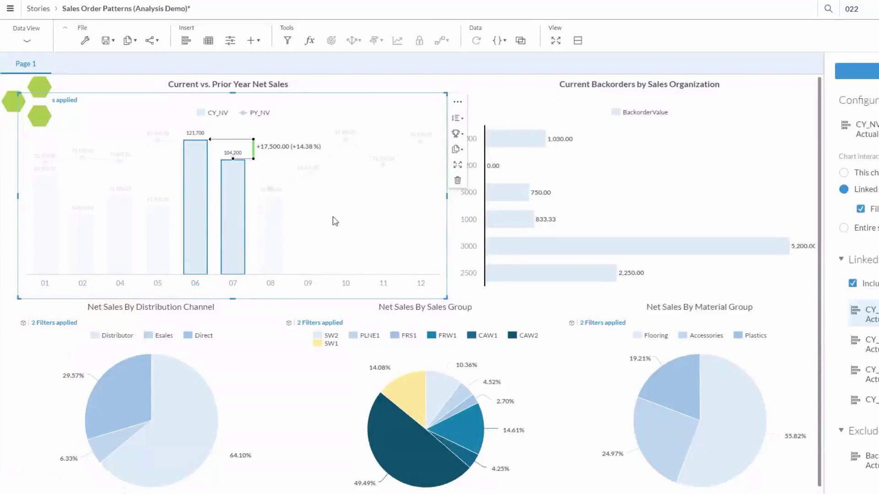
pyautogui.click(271, 229)
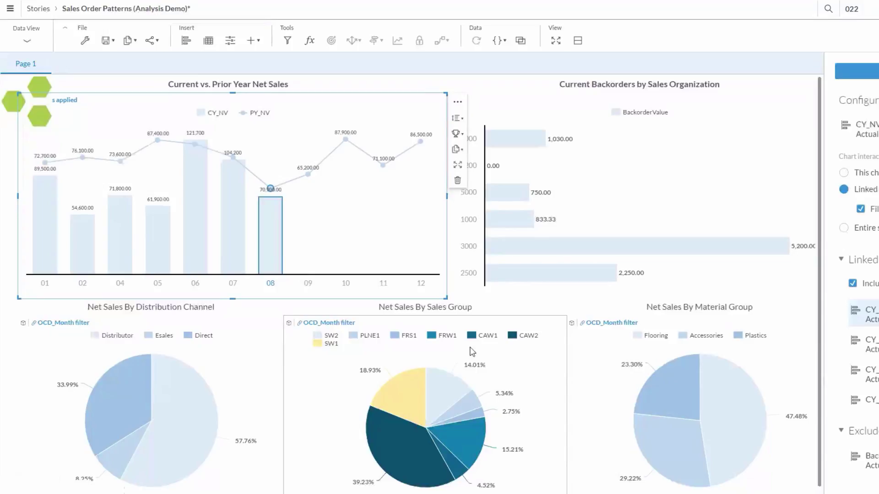
# Clear the month 08 selection, save the story, and start Save As with location Public
pyautogui.click(260, 112)
pyautogui.click(116, 42)
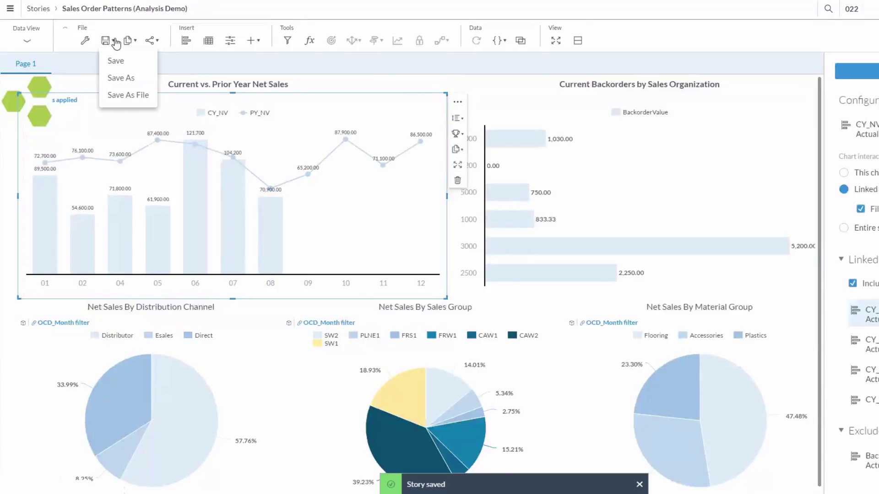
pyautogui.click(128, 78)
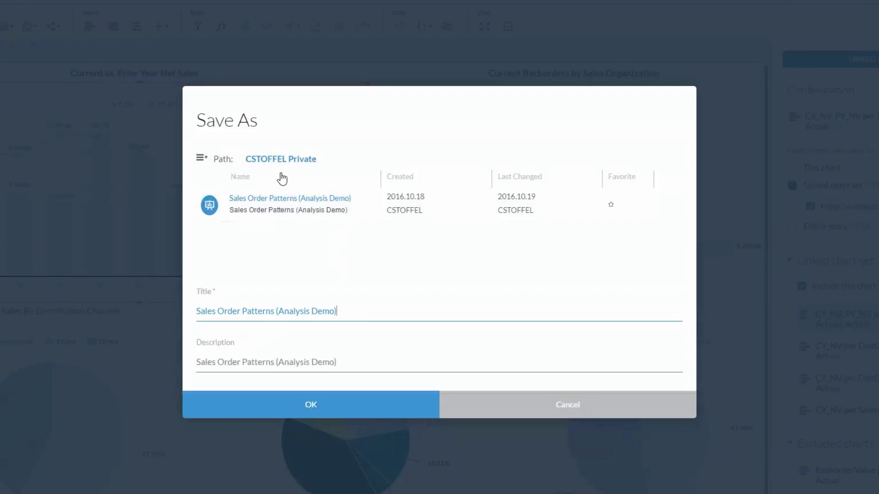
pyautogui.click(204, 158)
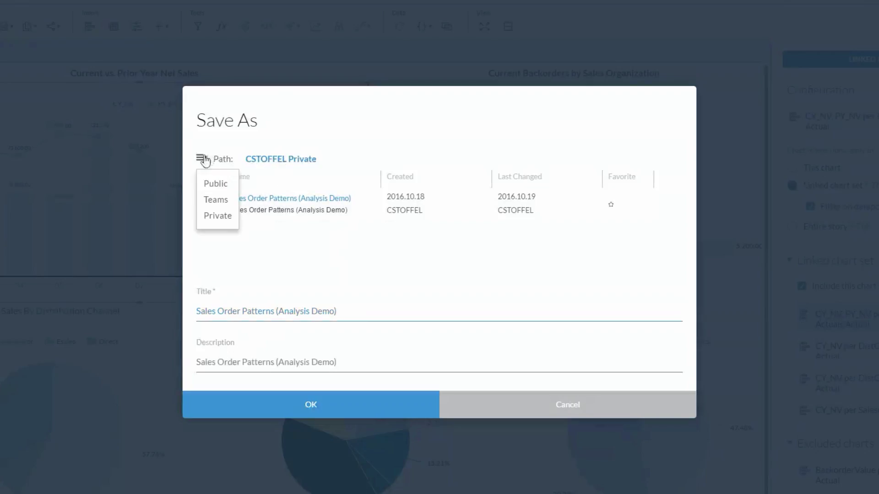
pyautogui.click(216, 184)
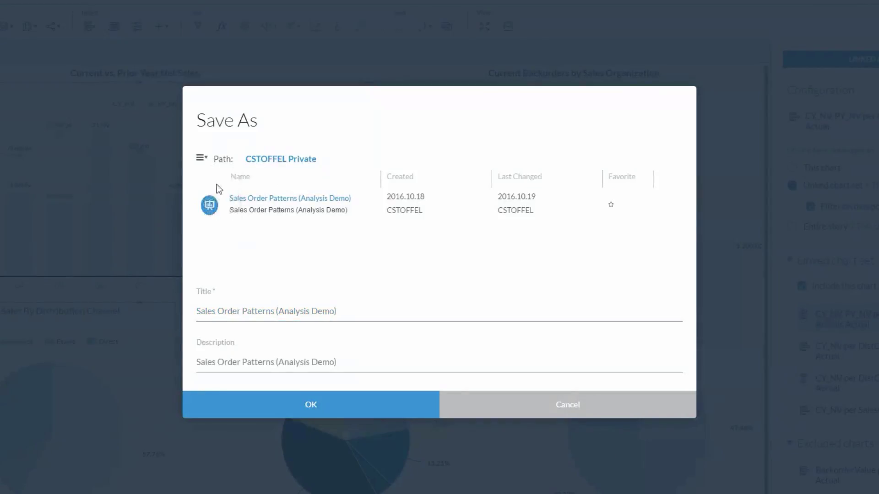